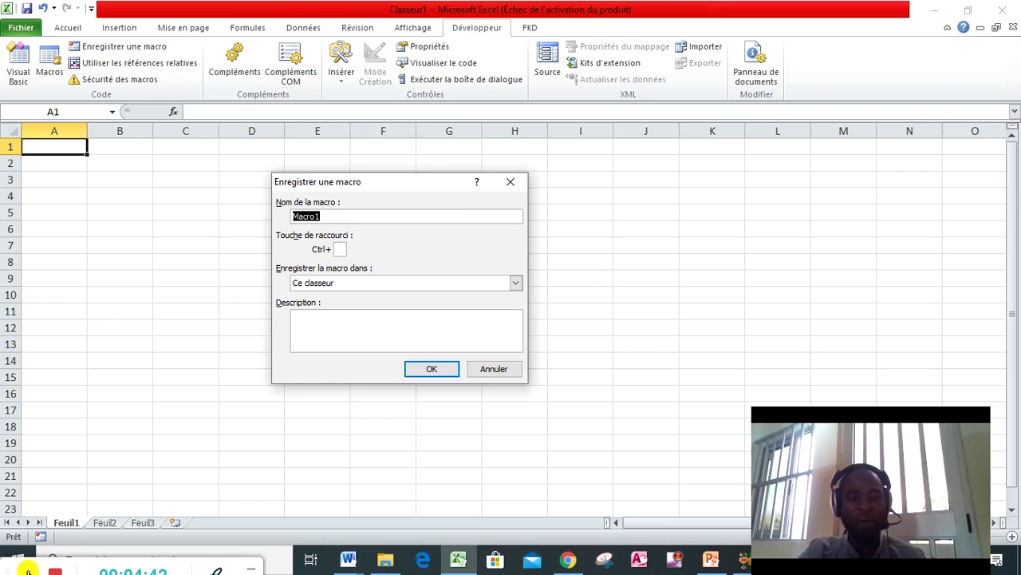
# Name the new macro NotrePremiereMacros in the macro recording dialog.
pyautogui.click(30, 571)
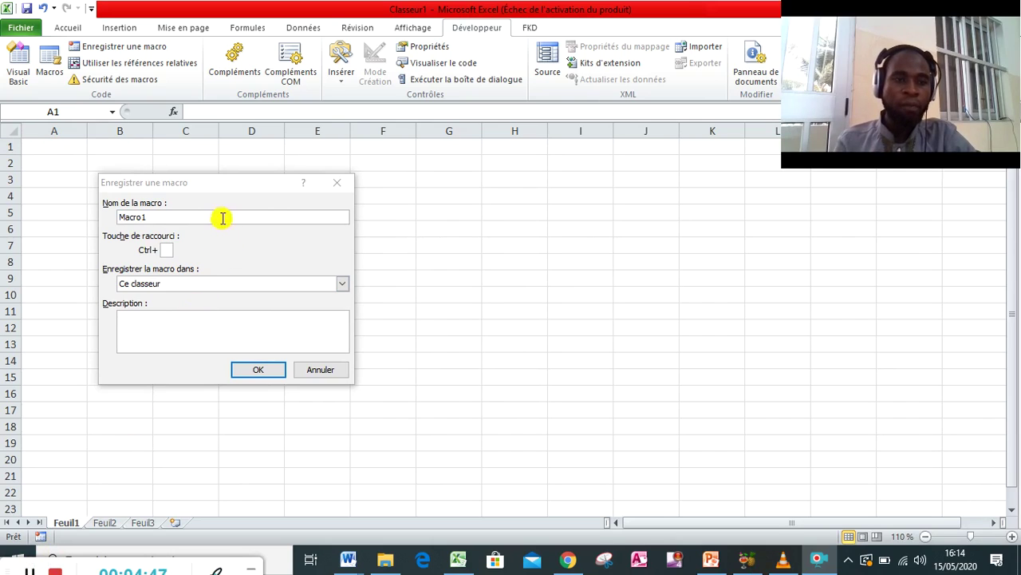
pyautogui.click(208, 188)
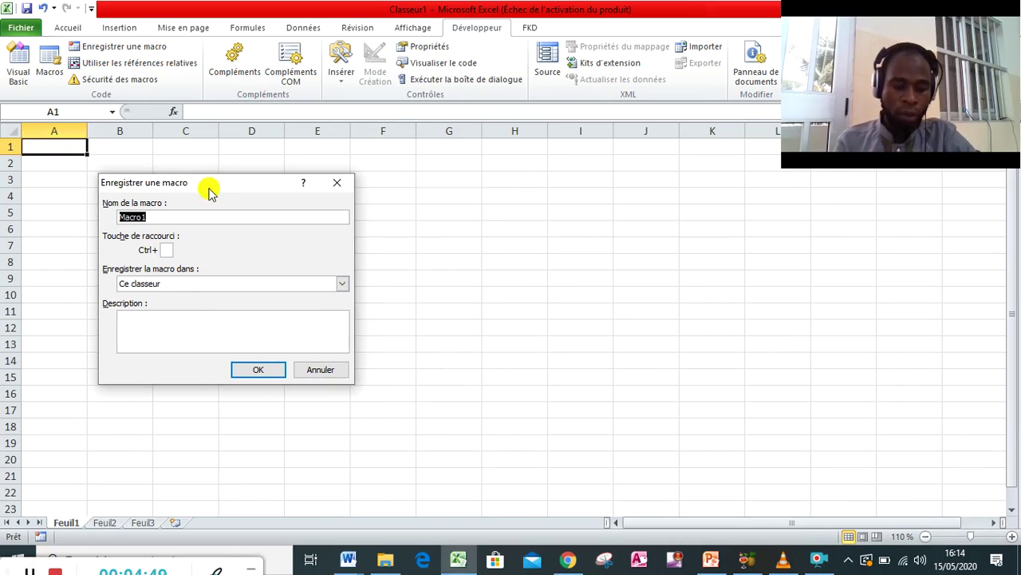
pyautogui.moveTo(208, 189); pyautogui.dragTo(361, 201)
pyautogui.click(361, 206)
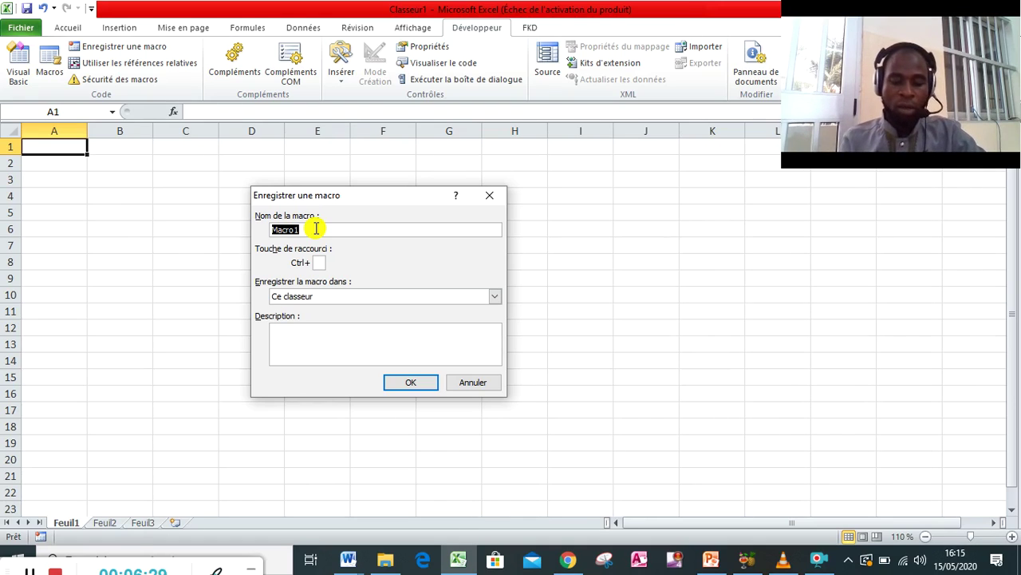
pyautogui.write('N')
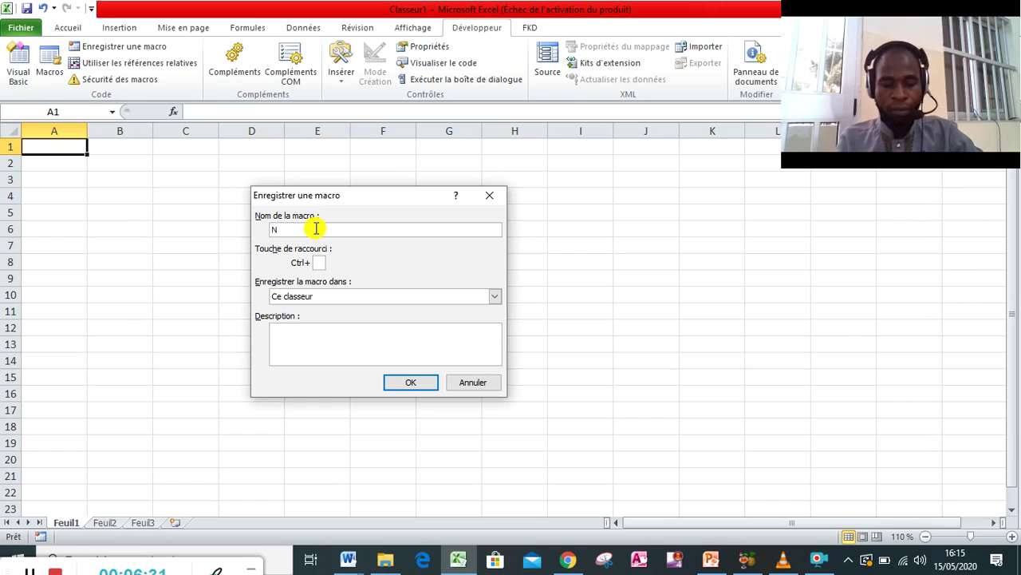
pyautogui.write('otr')
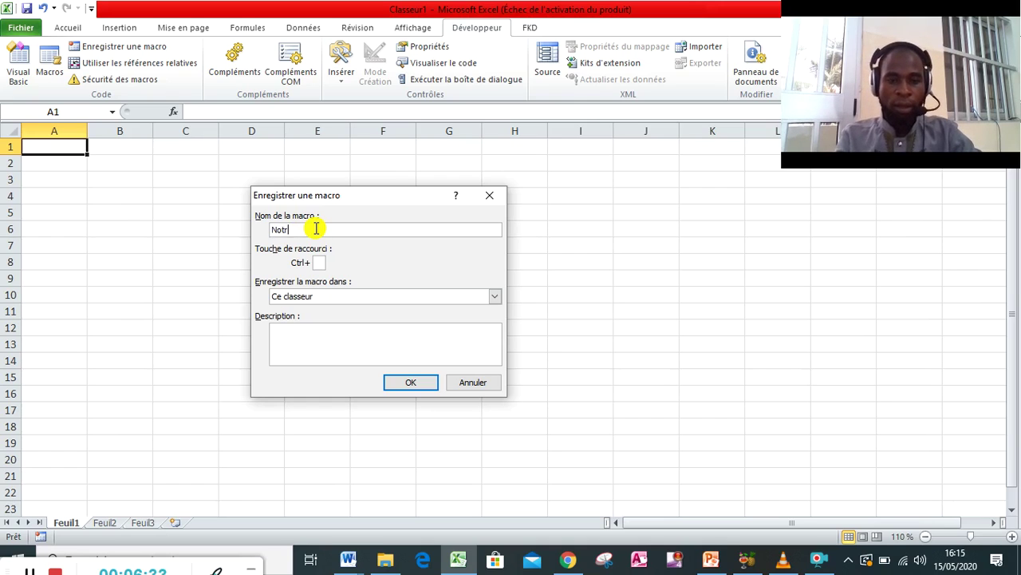
pyautogui.write('eP')
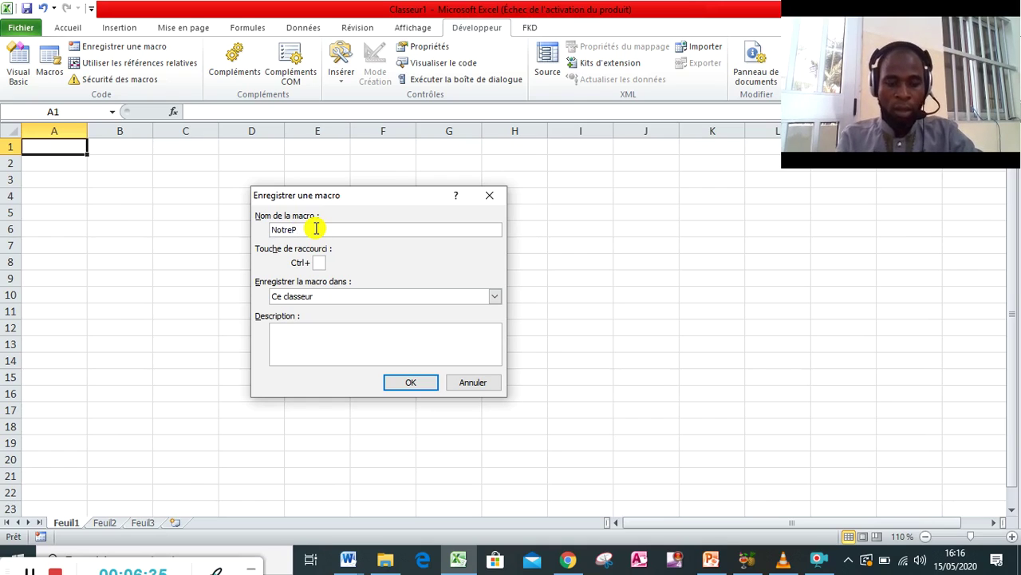
pyautogui.write('re')
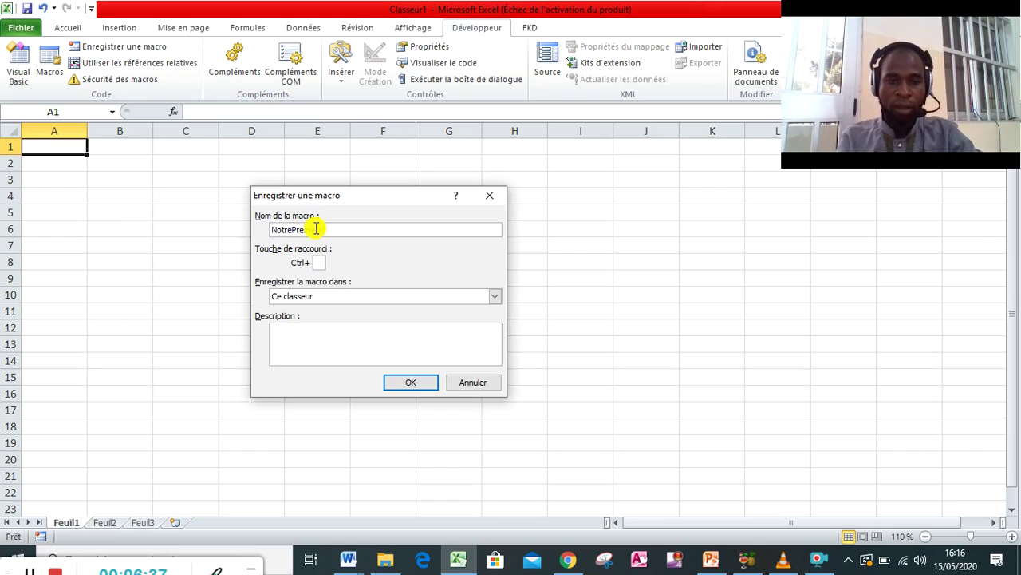
pyautogui.write('mièreMacros')
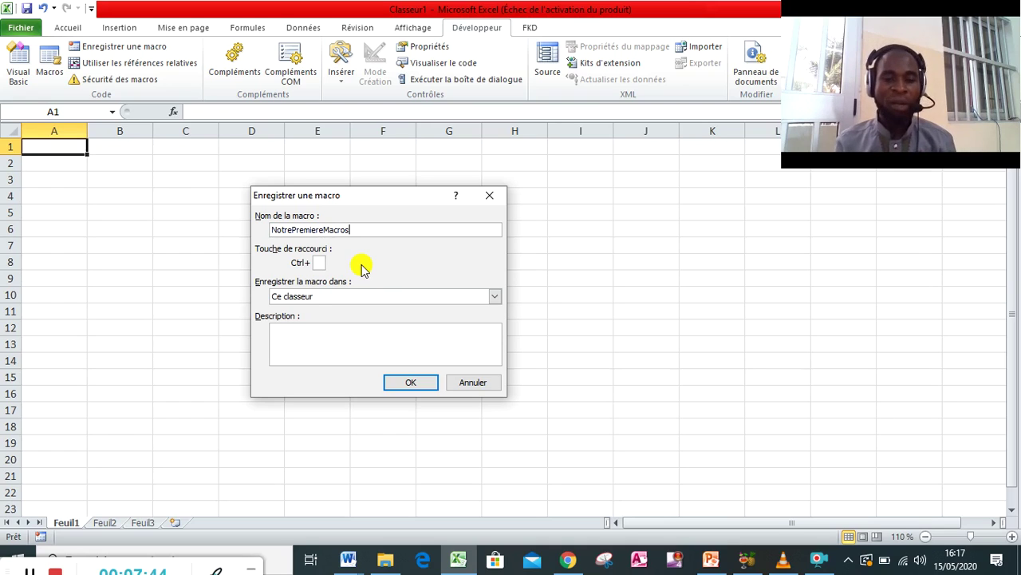
# Assign the shortcut Ctrl+Shift+M to the macro and show the available storage locations.
pyautogui.click(320, 264)
pyautogui.write('M')
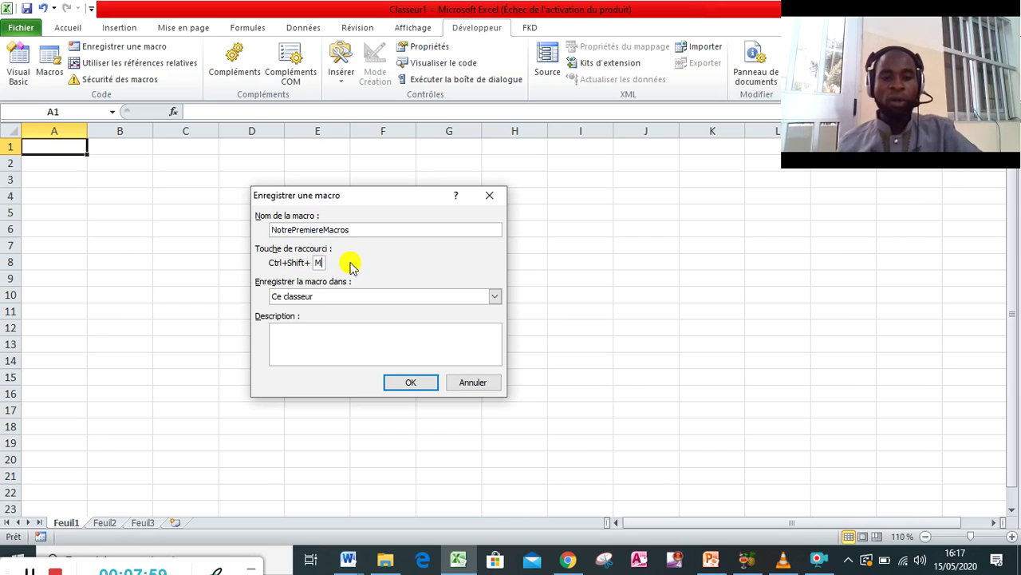
pyautogui.click(496, 297)
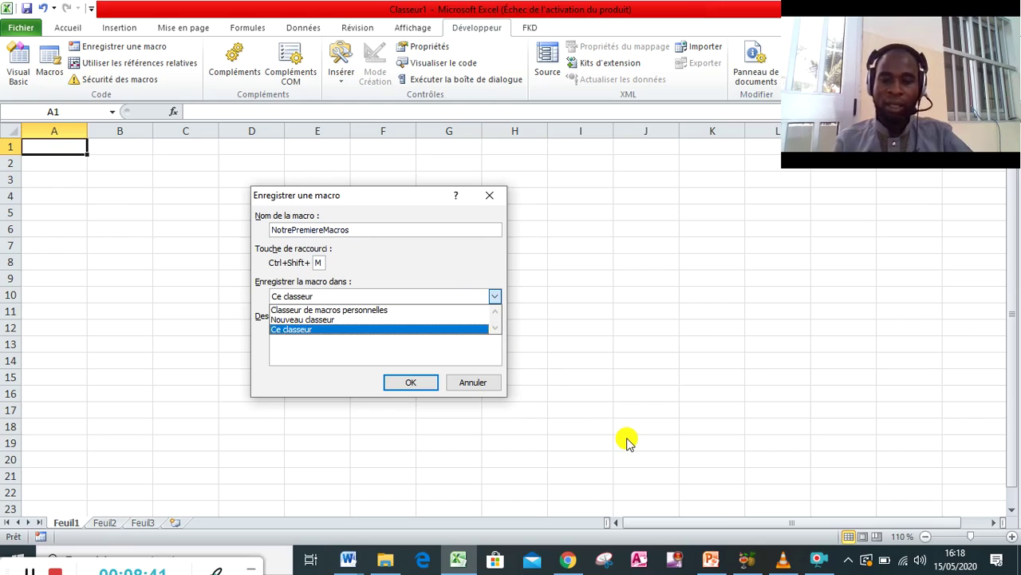
# Switch to the PowerPoint presentation, colour the text "Personnal.xlsb" on slide 12 red, and return to Excel.
pyautogui.click(711, 558)
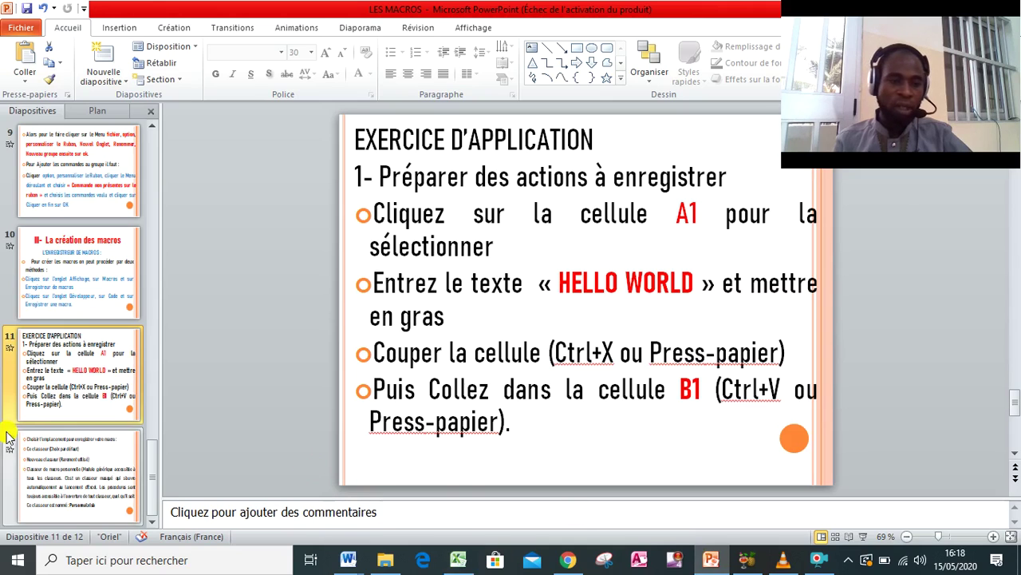
pyautogui.click(88, 453)
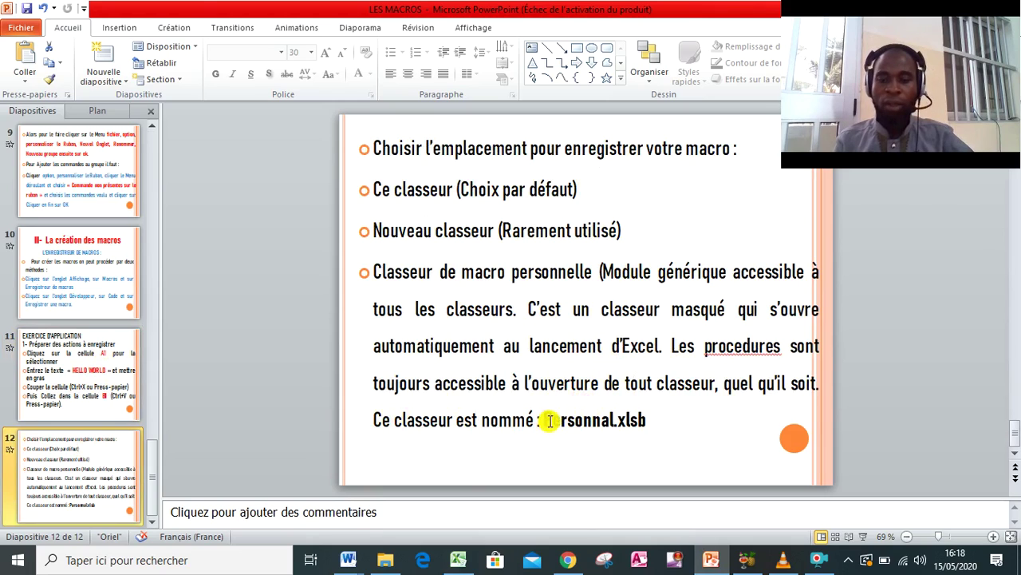
pyautogui.moveTo(543, 420); pyautogui.dragTo(645, 420)
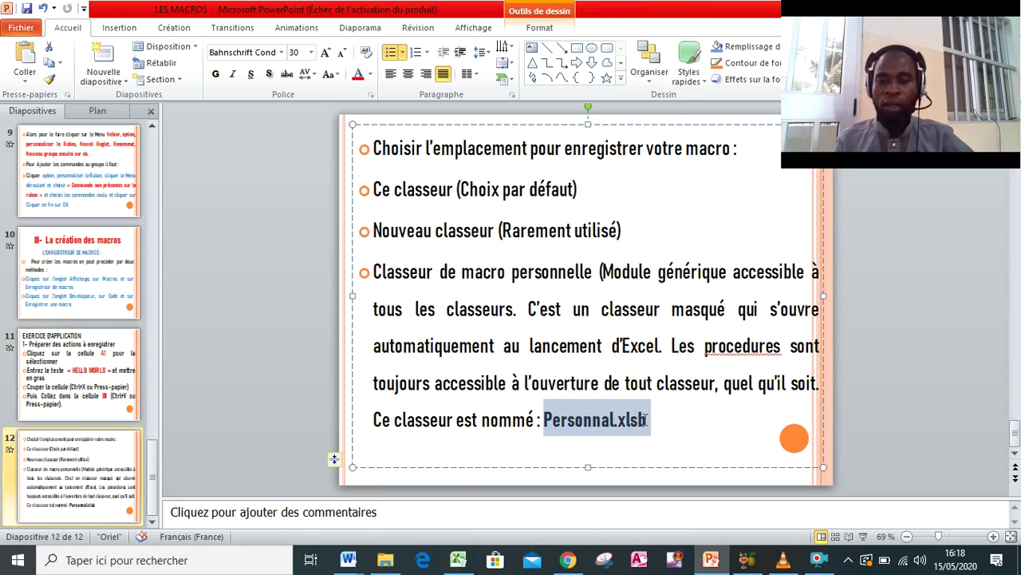
pyautogui.click(358, 73)
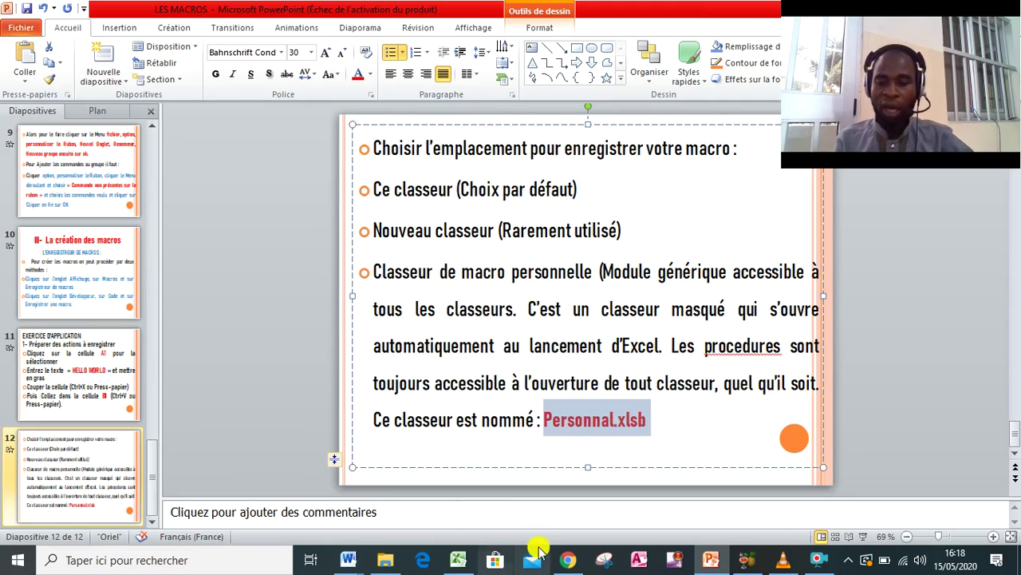
pyautogui.click(459, 562)
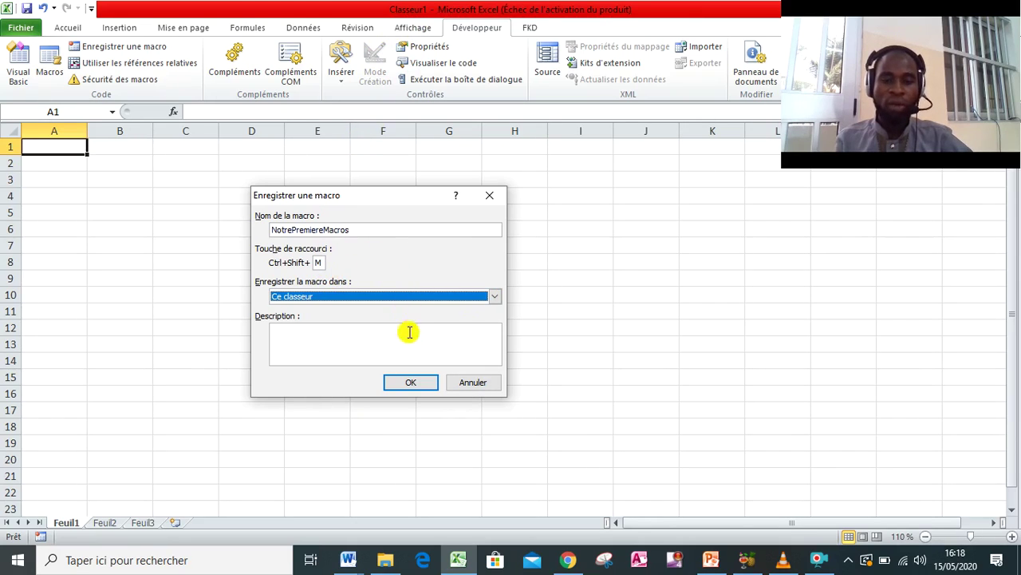
pyautogui.click(353, 338)
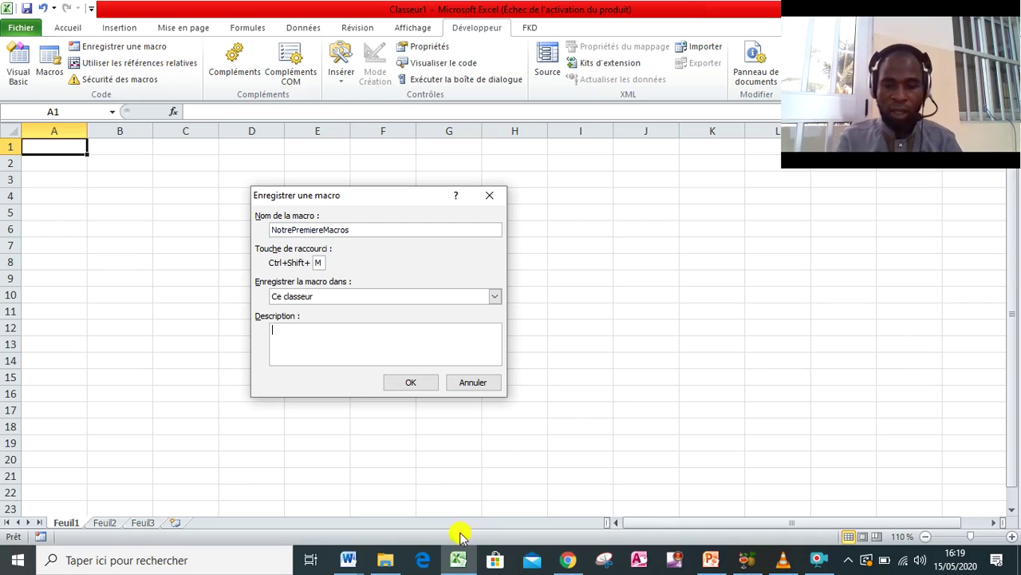
pyautogui.click(814, 559)
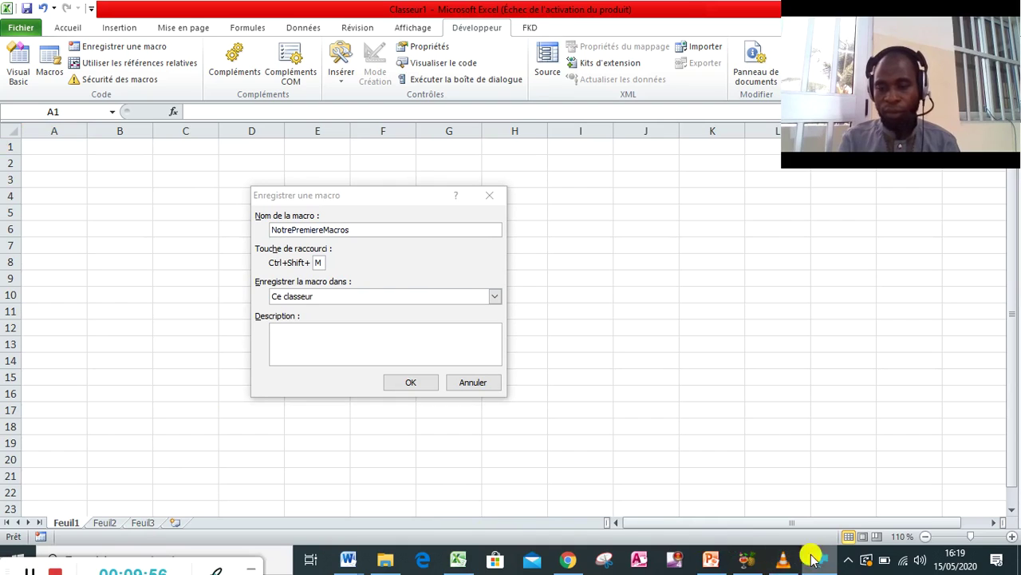
pyautogui.click(30, 569)
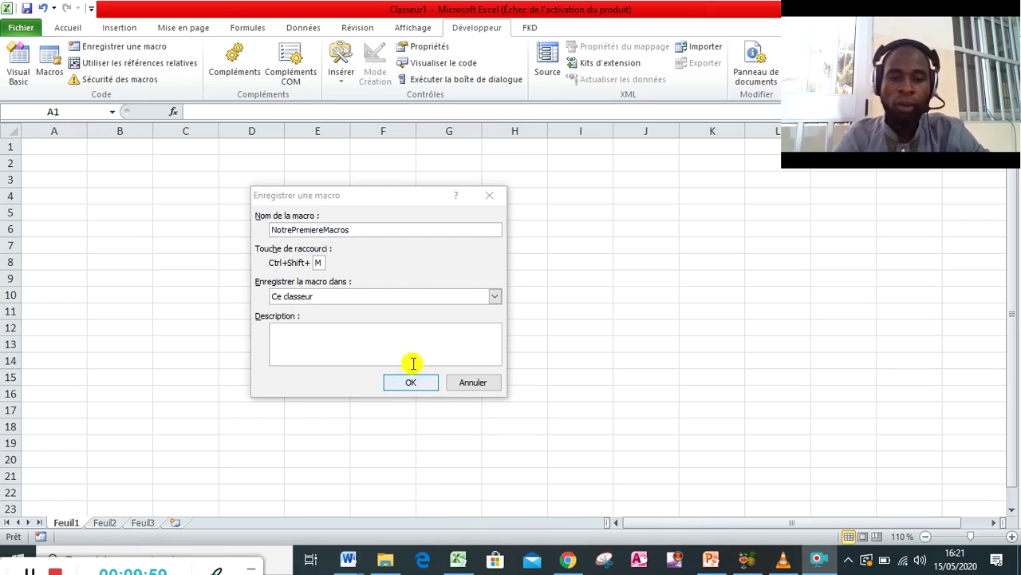
# Describe the macro as "Procédure permettant d'enregistrer les macros avec plusieurs instruction".
pyautogui.click(386, 350)
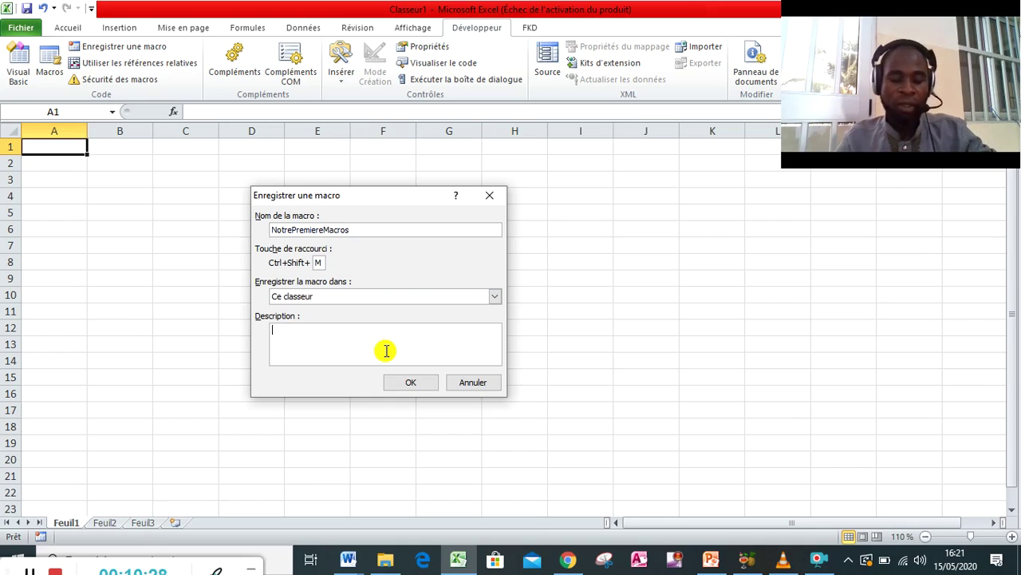
pyautogui.write('Procé')
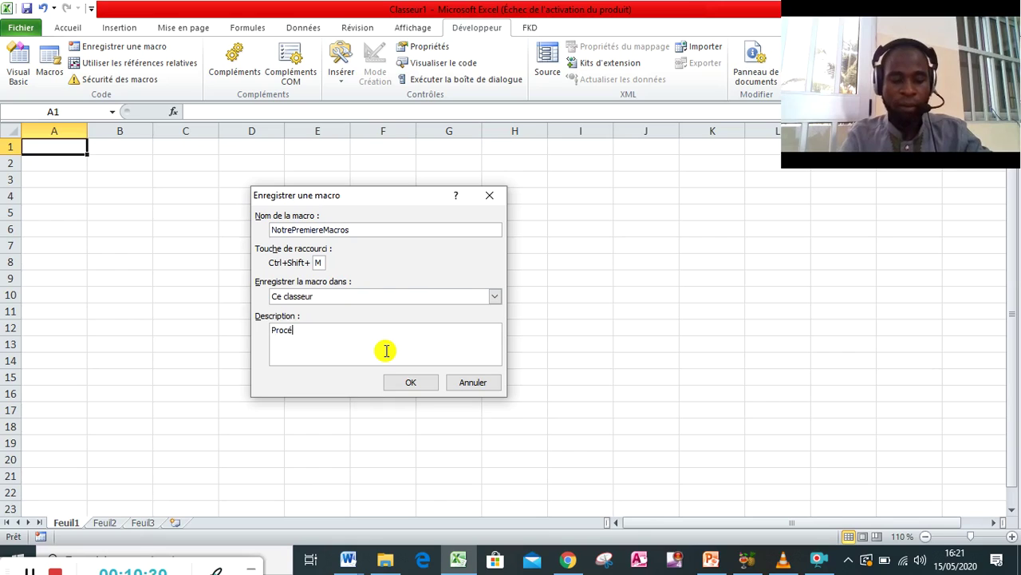
pyautogui.write('dure')
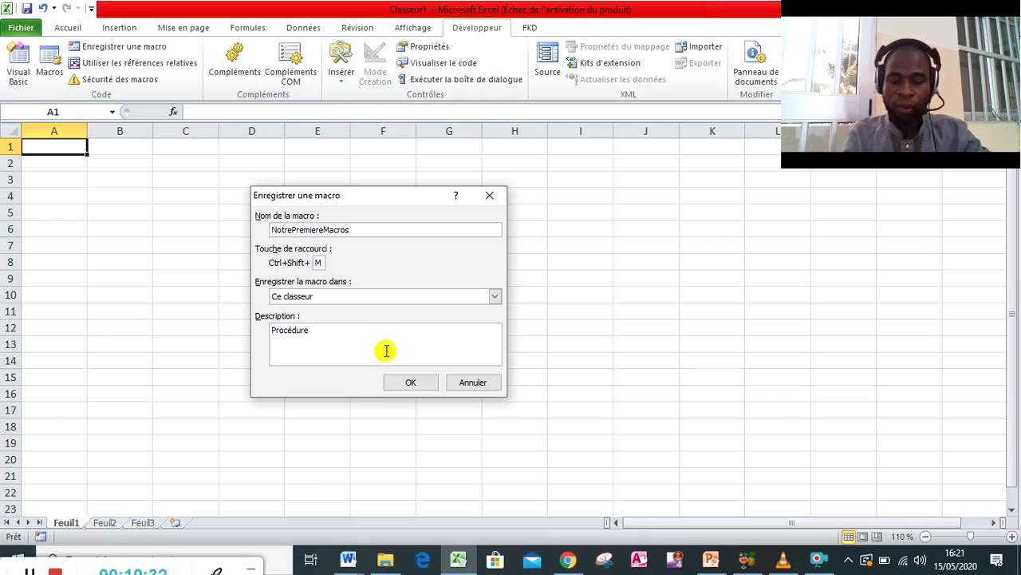
pyautogui.write(' permetta')
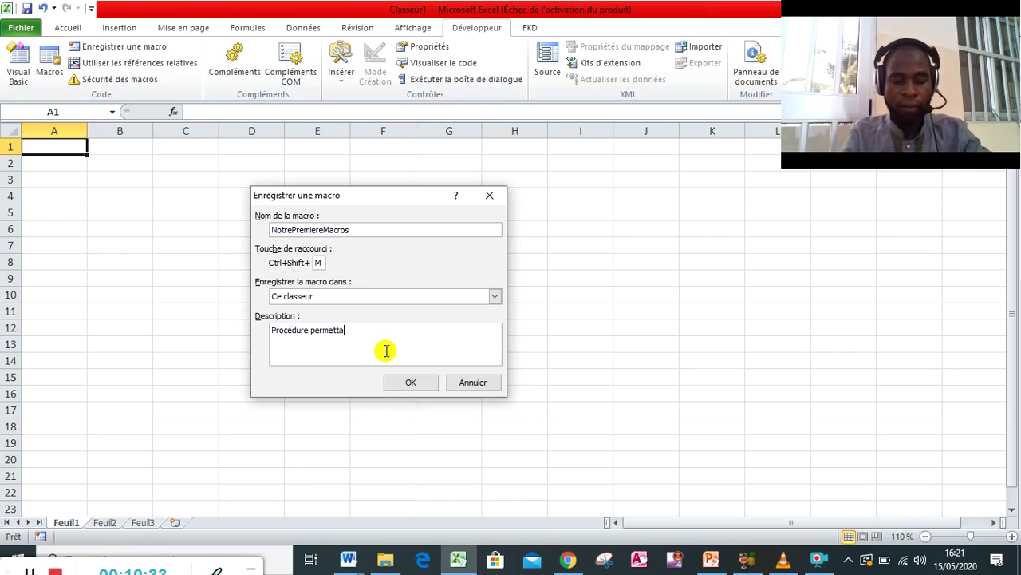
pyautogui.write("nt d'e")
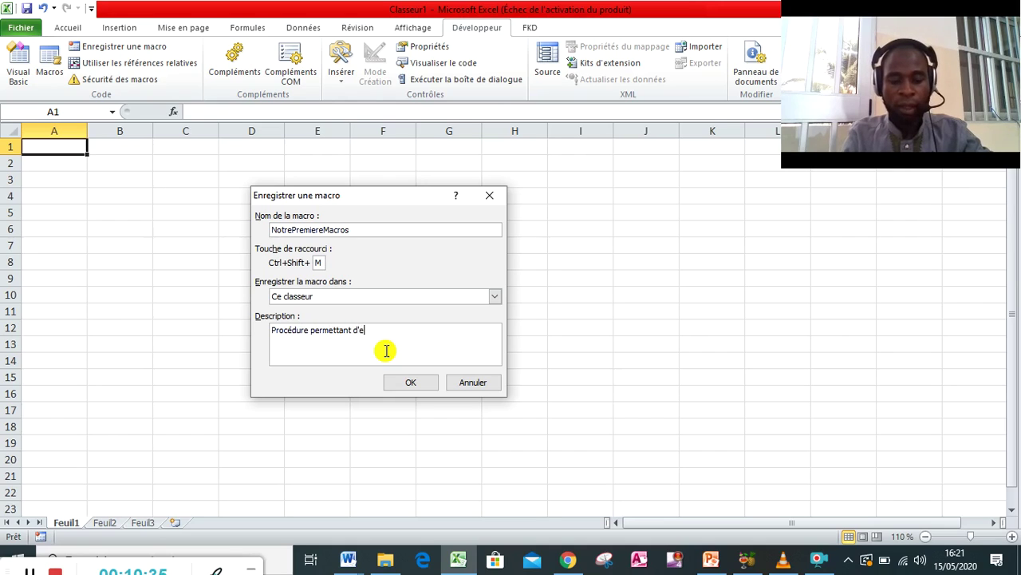
pyautogui.write('nrei')
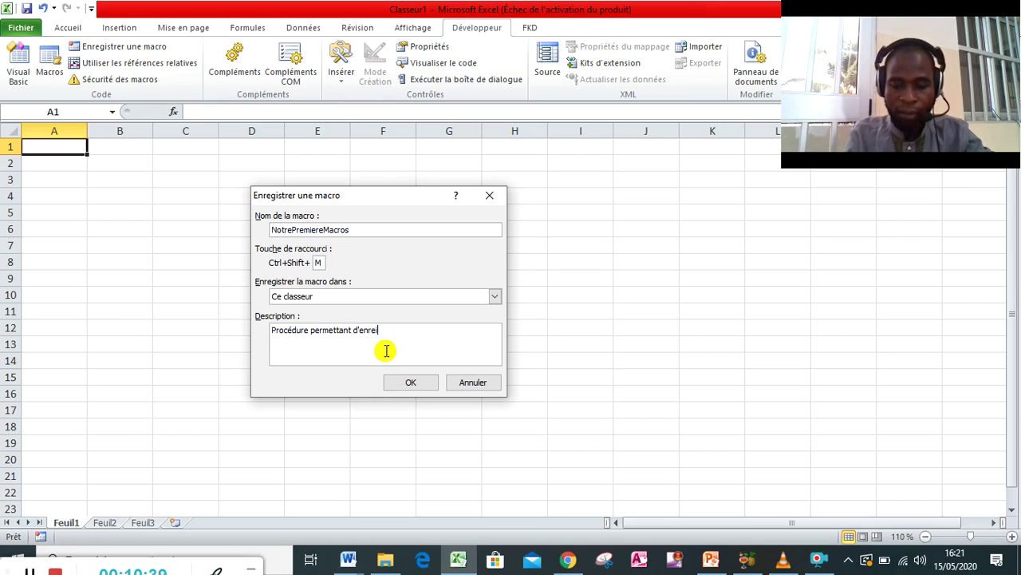
pyautogui.press('BackSpace')
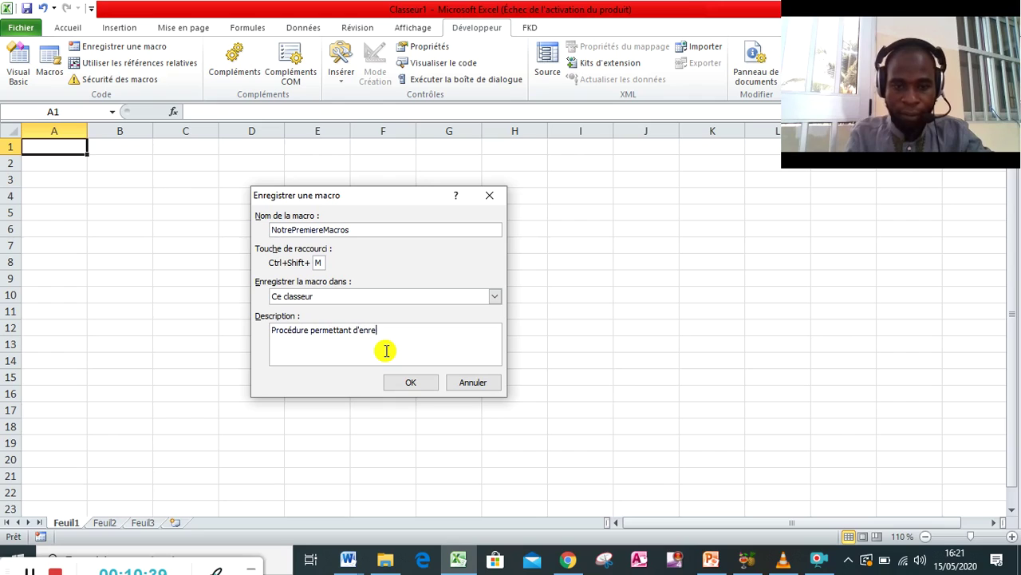
pyautogui.write('gistre')
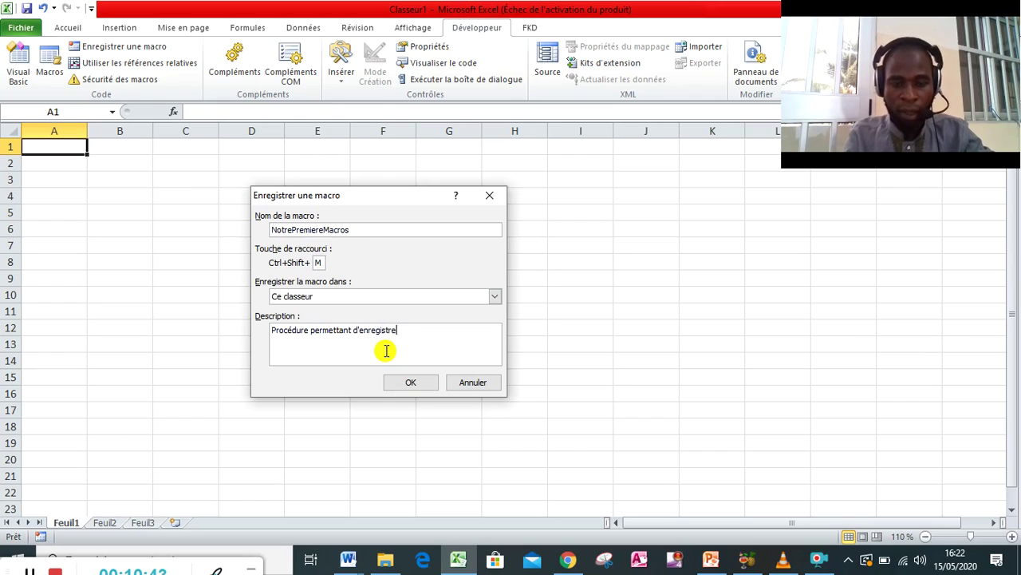
pyautogui.write('r les ')
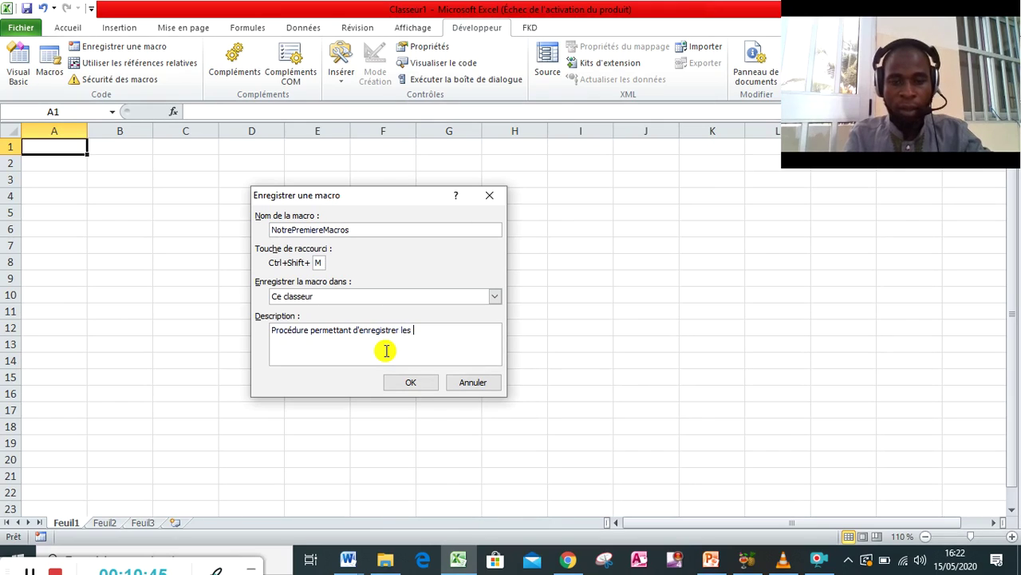
pyautogui.write('macro')
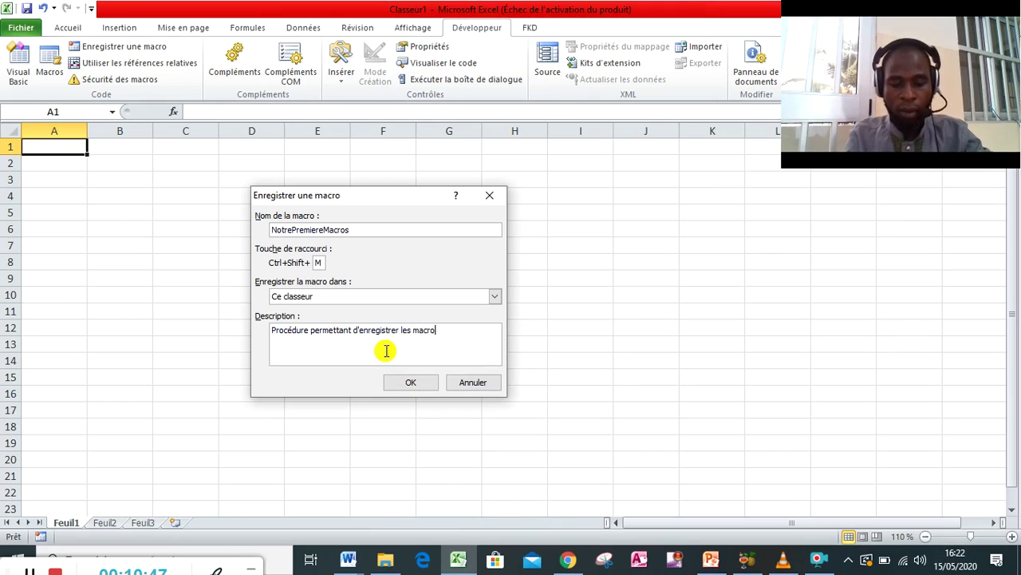
pyautogui.write('s ')
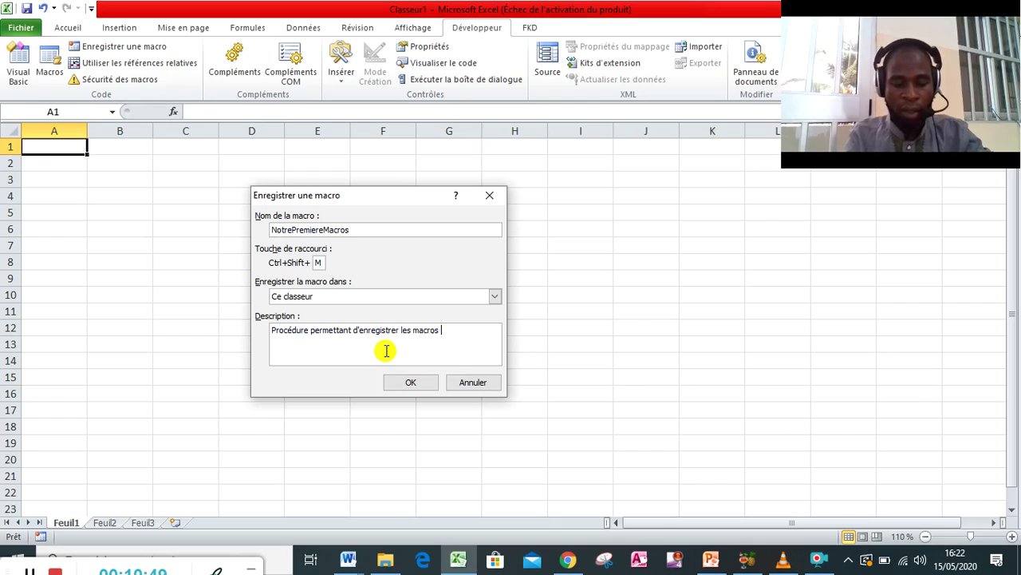
pyautogui.write('avec plu')
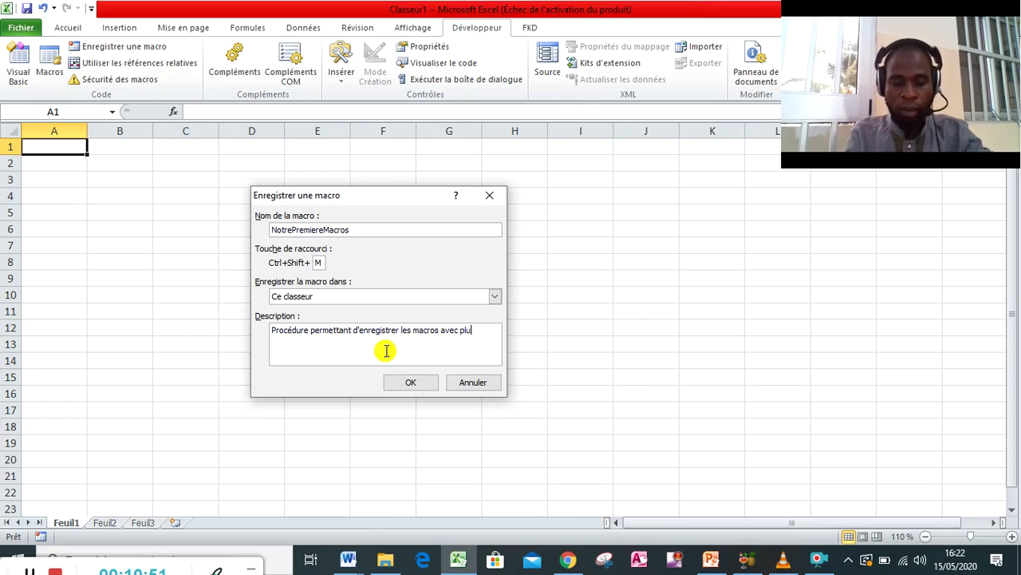
pyautogui.write('sieuer')
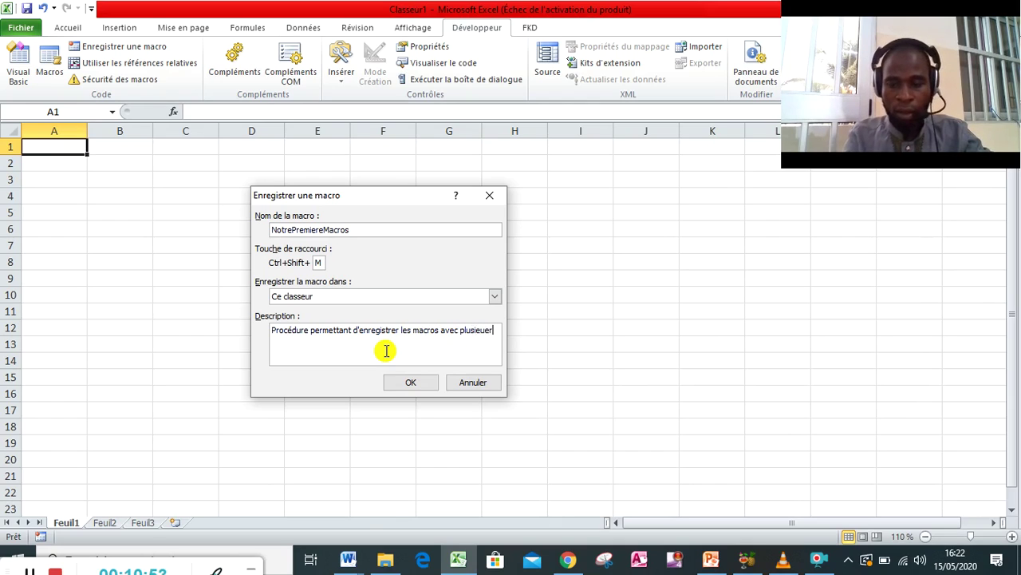
pyautogui.press('BackSpace')
pyautogui.press('BackSpace')
pyautogui.write('rs i')
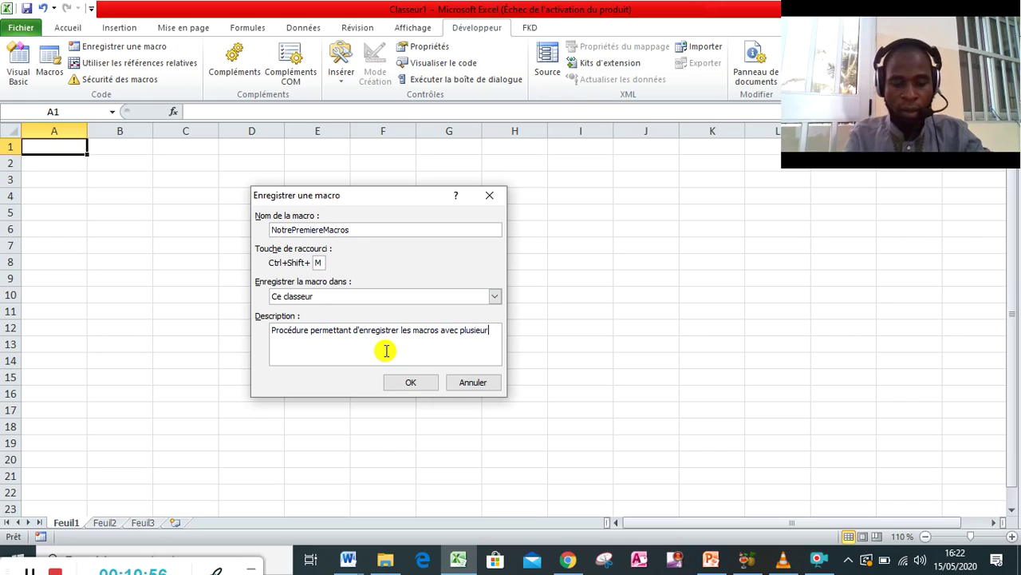
pyautogui.write('nstuctu')
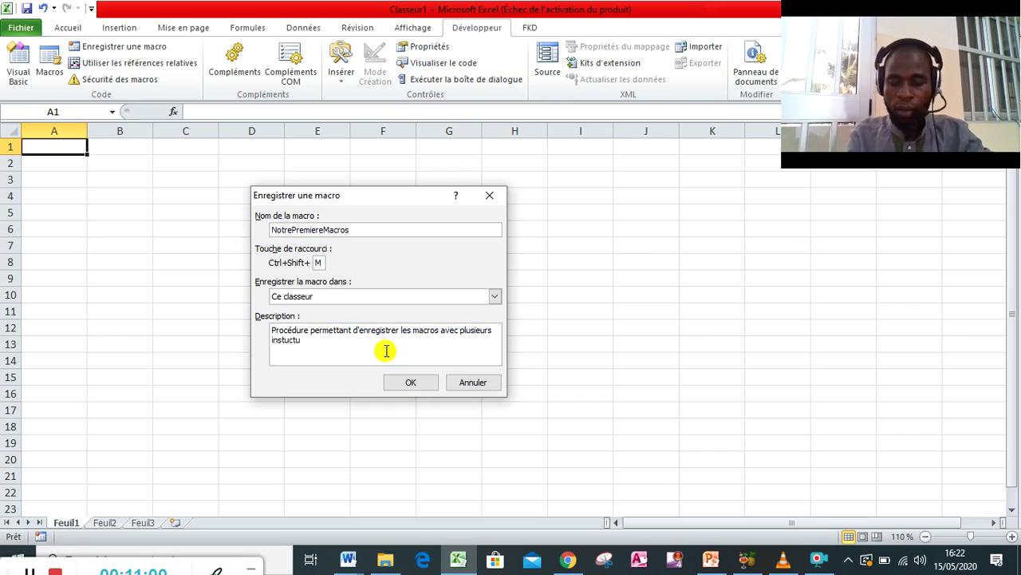
pyautogui.press('BackSpace')
pyautogui.press('BackSpace')
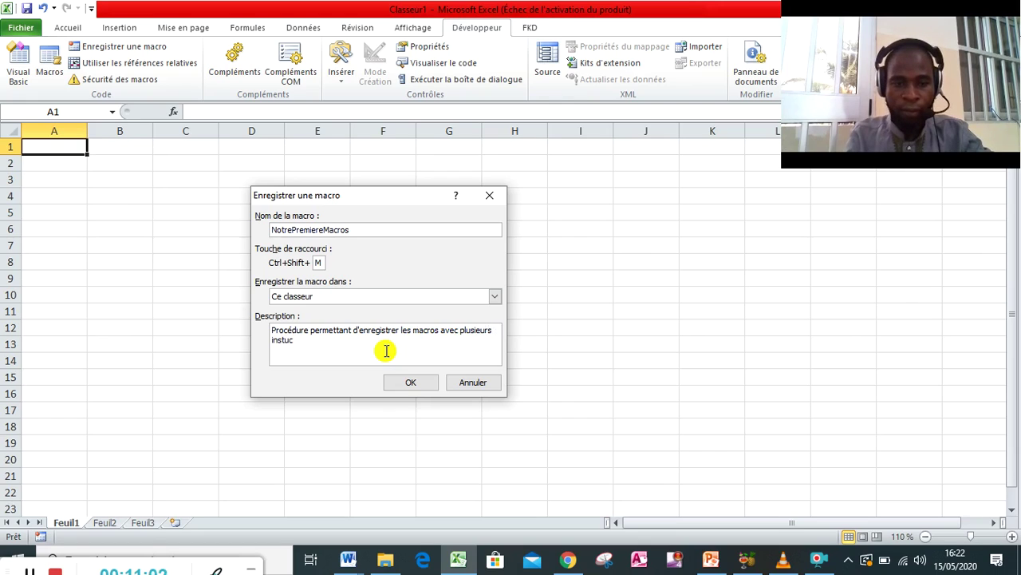
pyautogui.press('BackSpace')
pyautogui.press('BackSpace')
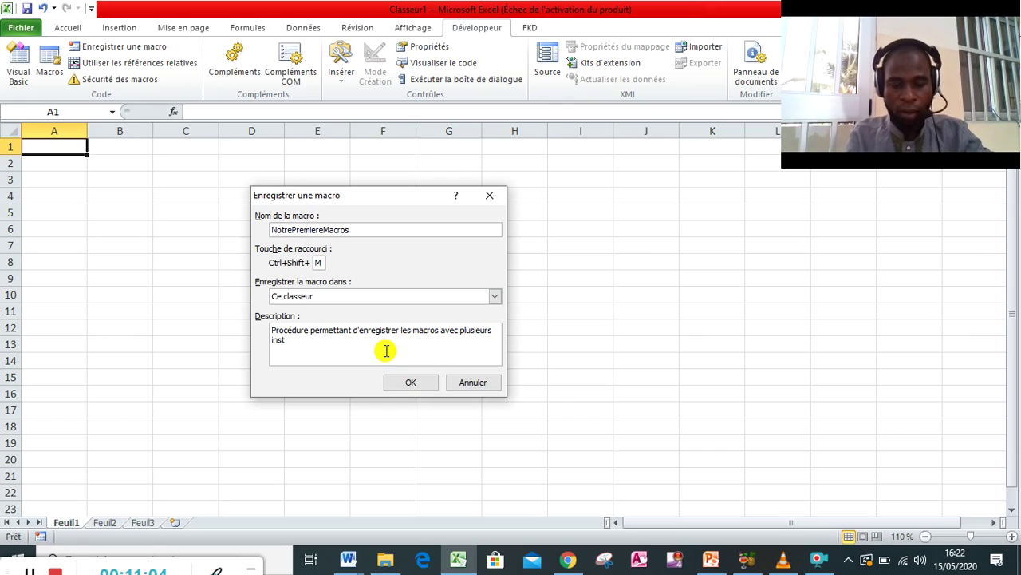
pyautogui.write('ruction')
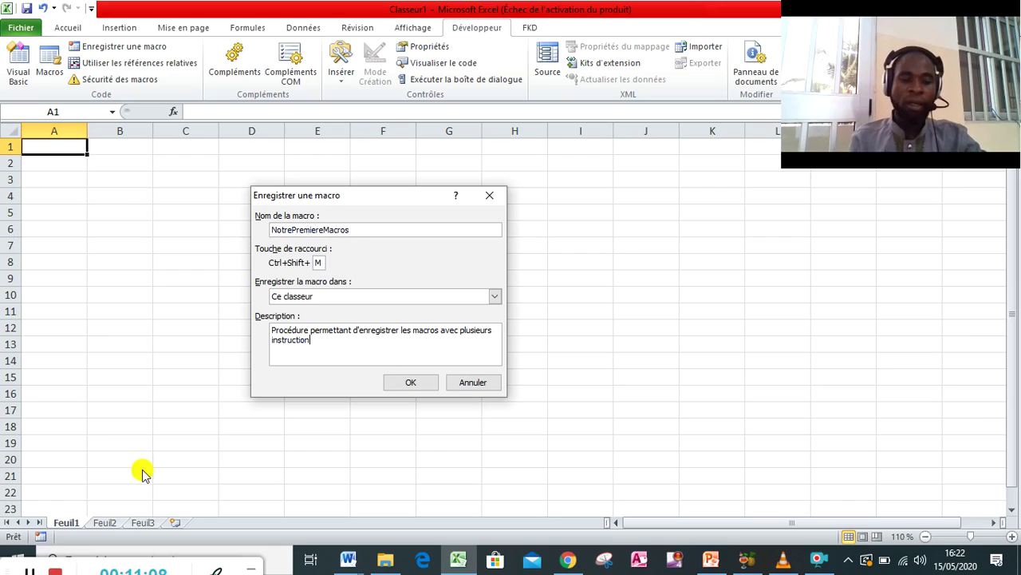
# Confirm the macro settings and start recording NotrePremiereMacros in this workbook.
pyautogui.click(31, 570)
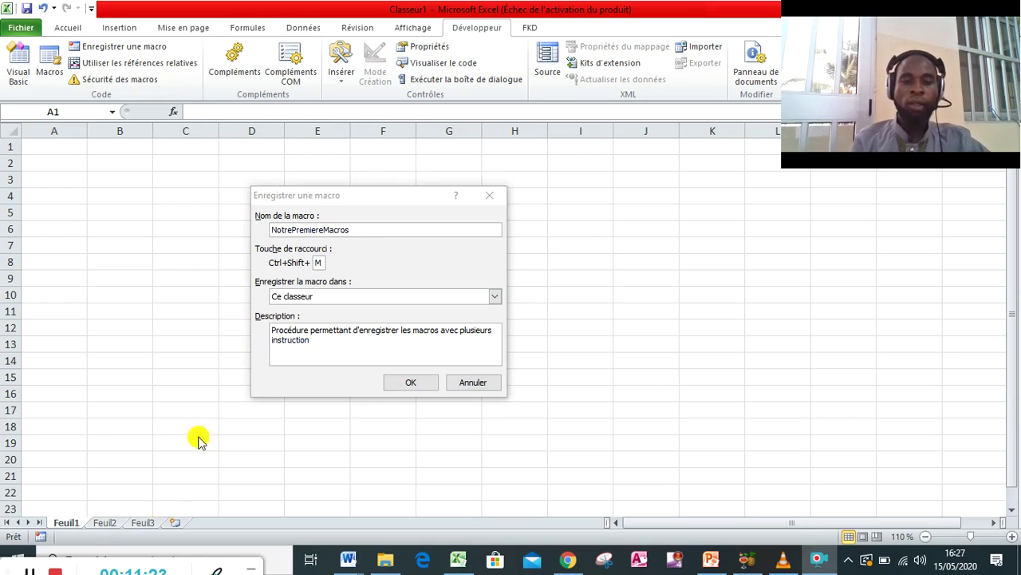
pyautogui.click(391, 199)
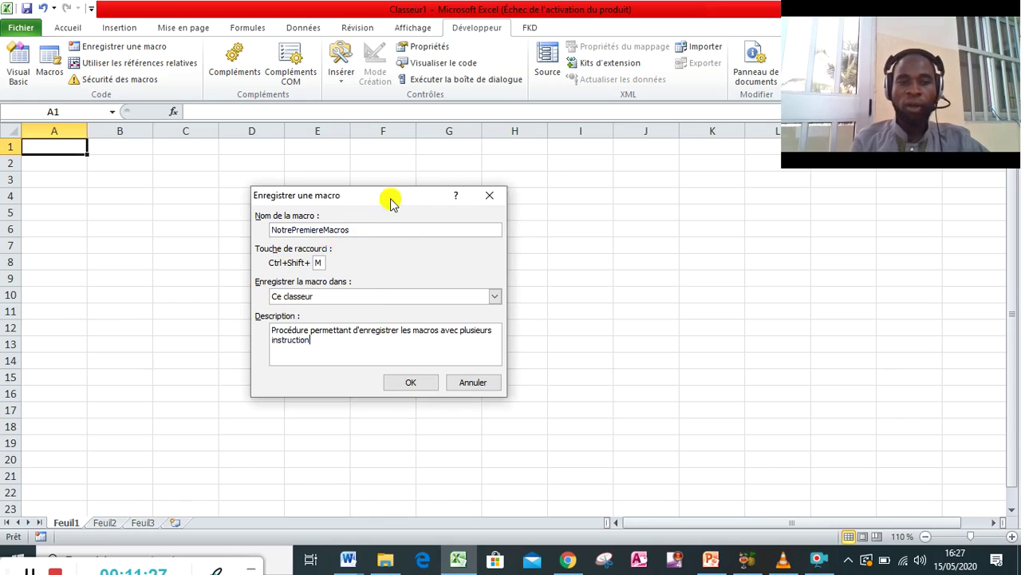
pyautogui.click(411, 382)
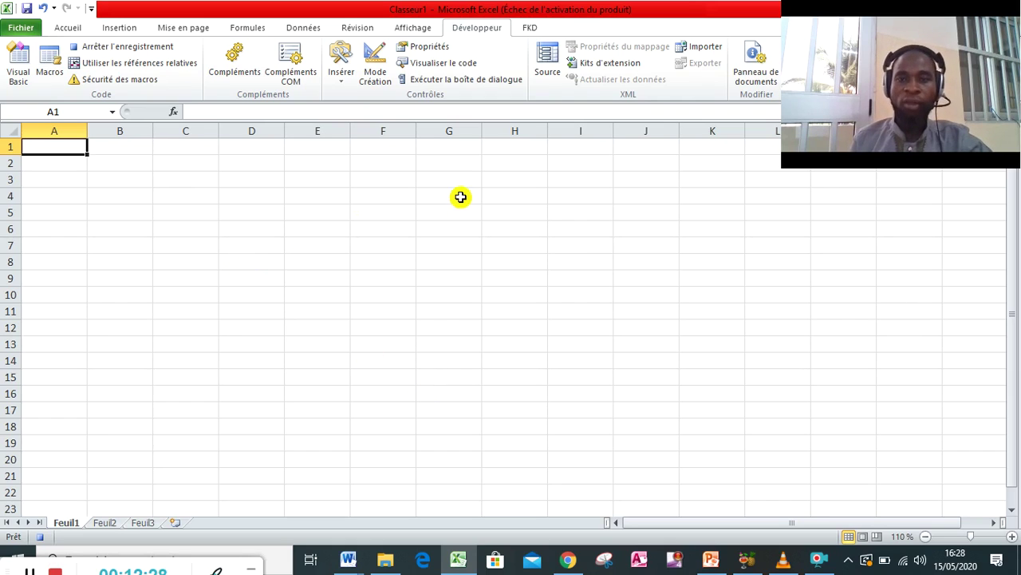
# Switch to the PowerPoint presentation, read the application exercise on slide 11, and return to Excel.
pyautogui.click(713, 563)
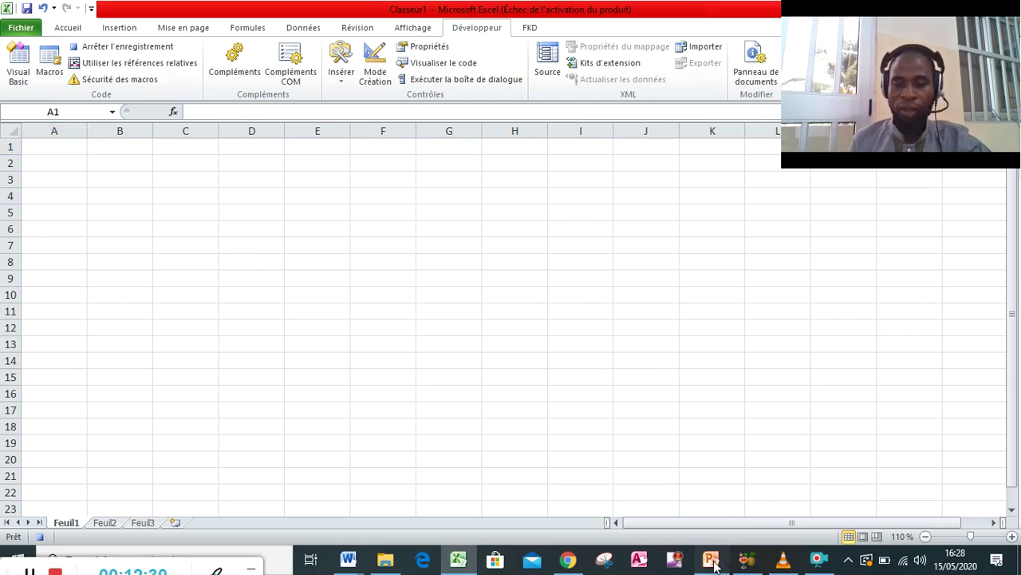
pyautogui.click(66, 405)
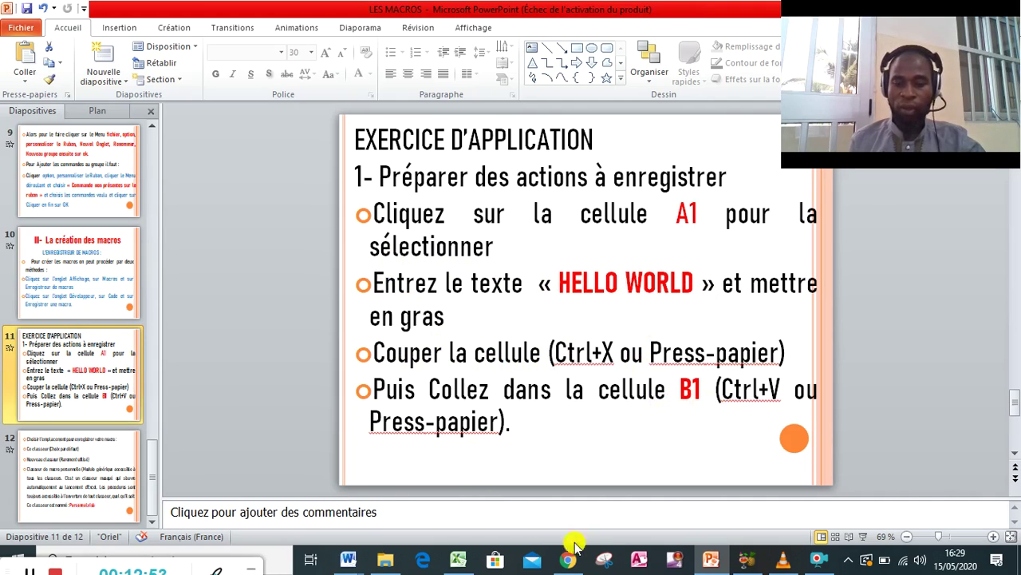
pyautogui.click(458, 561)
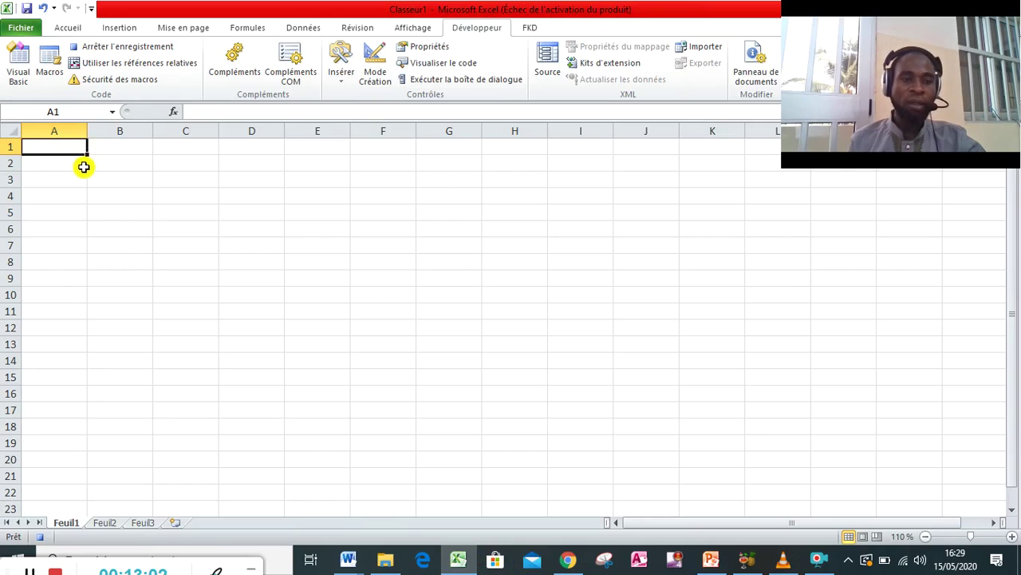
# Enter the text "HELLO WORLD" in cell A1 and widen column A to fit it.
pyautogui.click(64, 151)
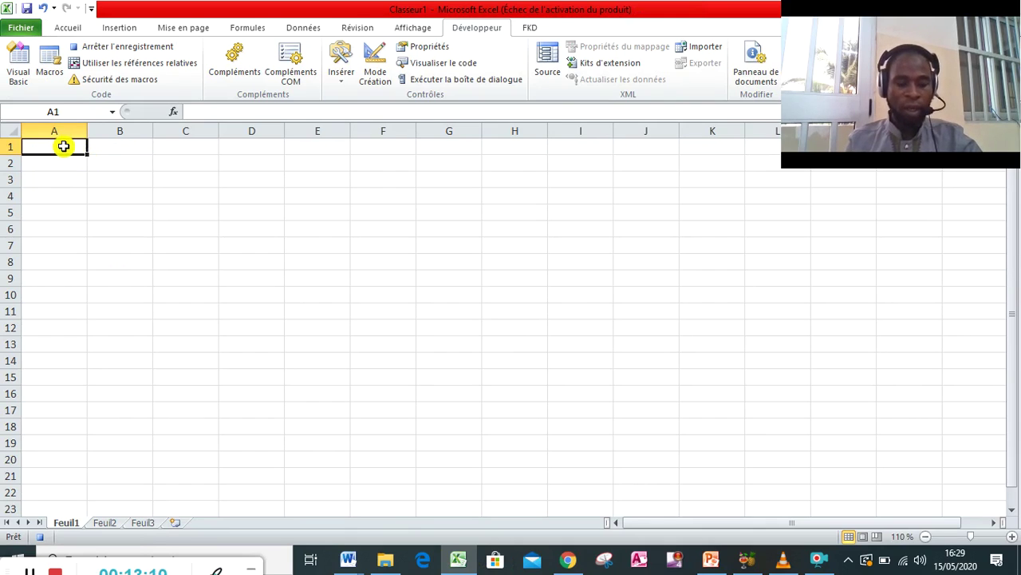
pyautogui.write('HELLO')
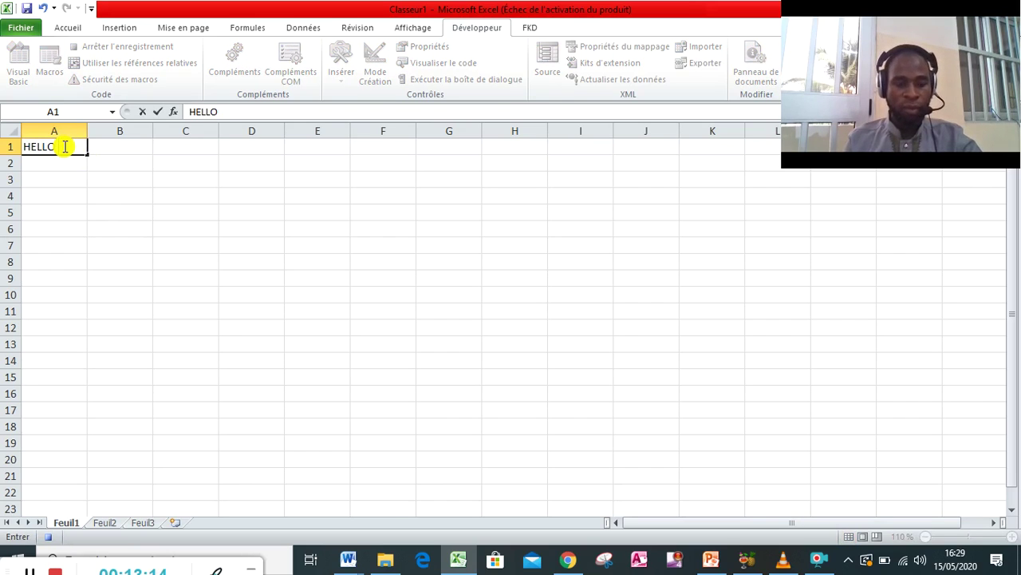
pyautogui.write(' WORLD')
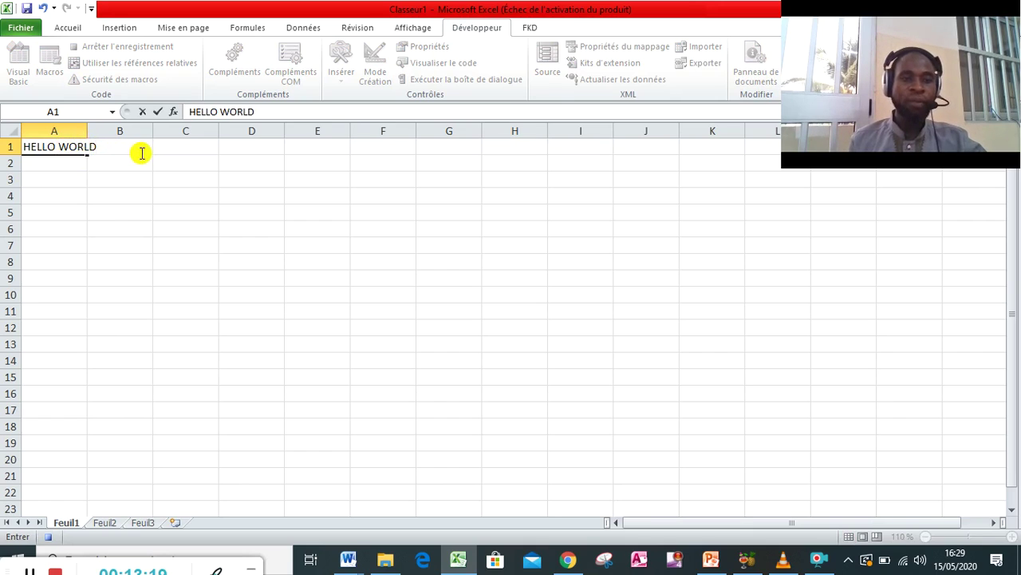
pyautogui.moveTo(120, 162); pyautogui.dragTo(99, 132)
pyautogui.click(76, 147)
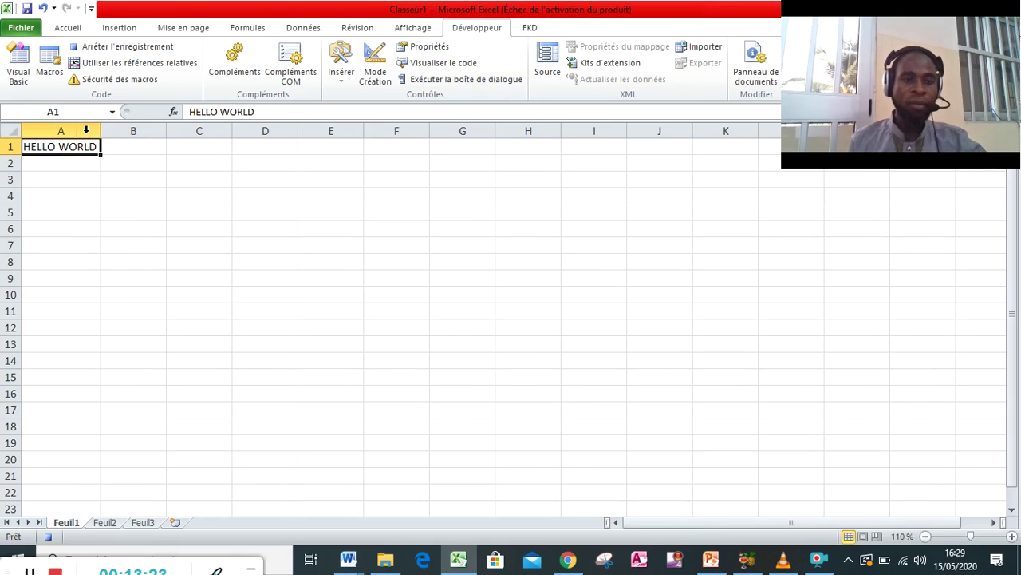
pyautogui.doubleClick(94, 147)
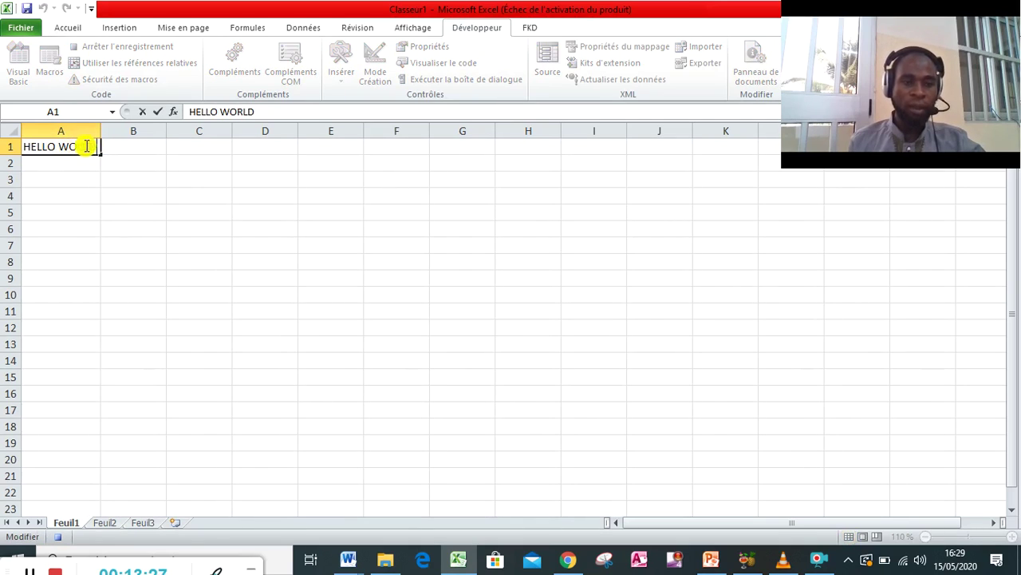
pyautogui.moveTo(96, 147); pyautogui.dragTo(23, 147)
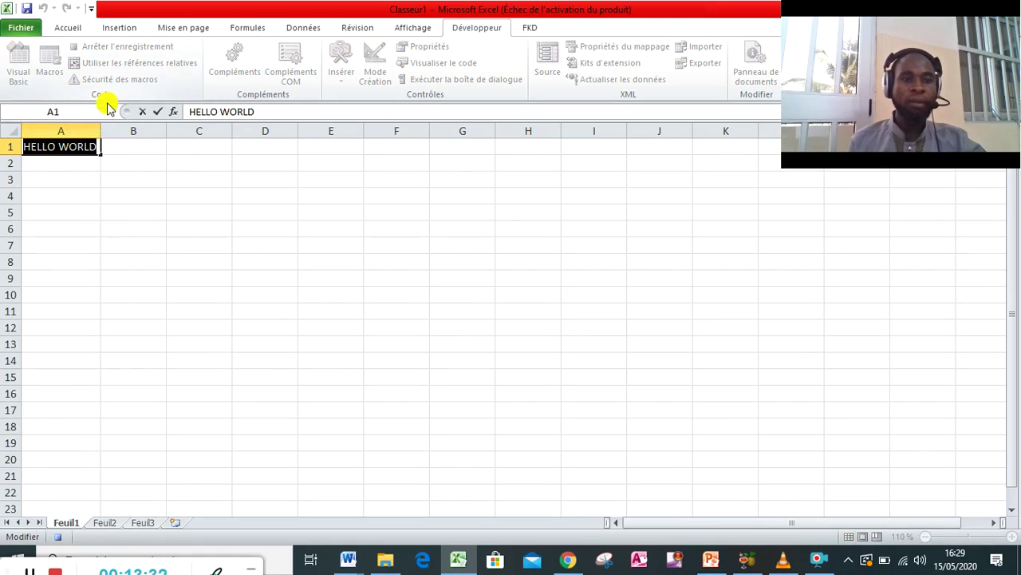
pyautogui.click(116, 151)
# Make the HELLO WORLD text in cell A1 bold.
pyautogui.click(77, 148)
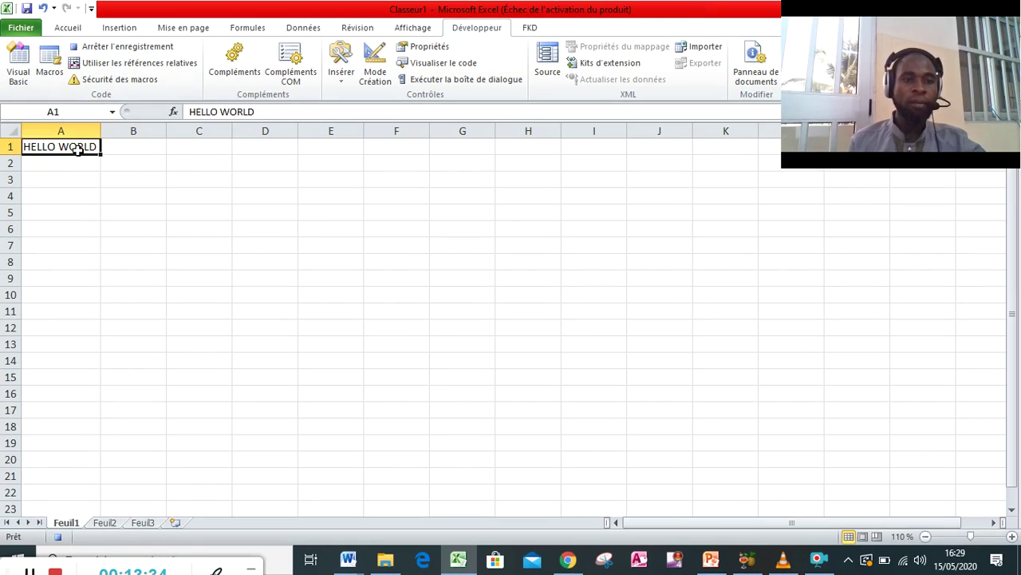
pyautogui.click(65, 29)
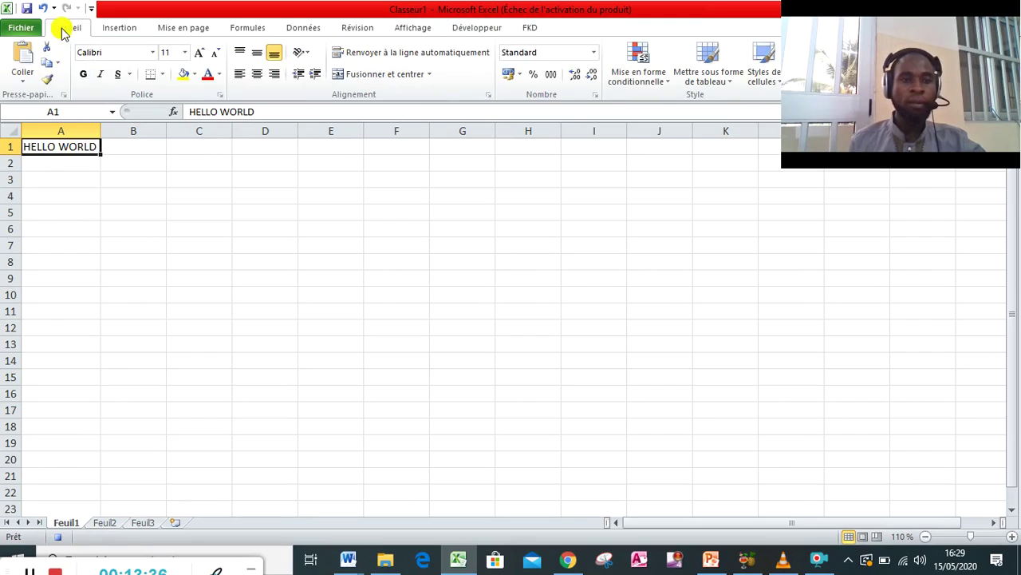
pyautogui.click(80, 71)
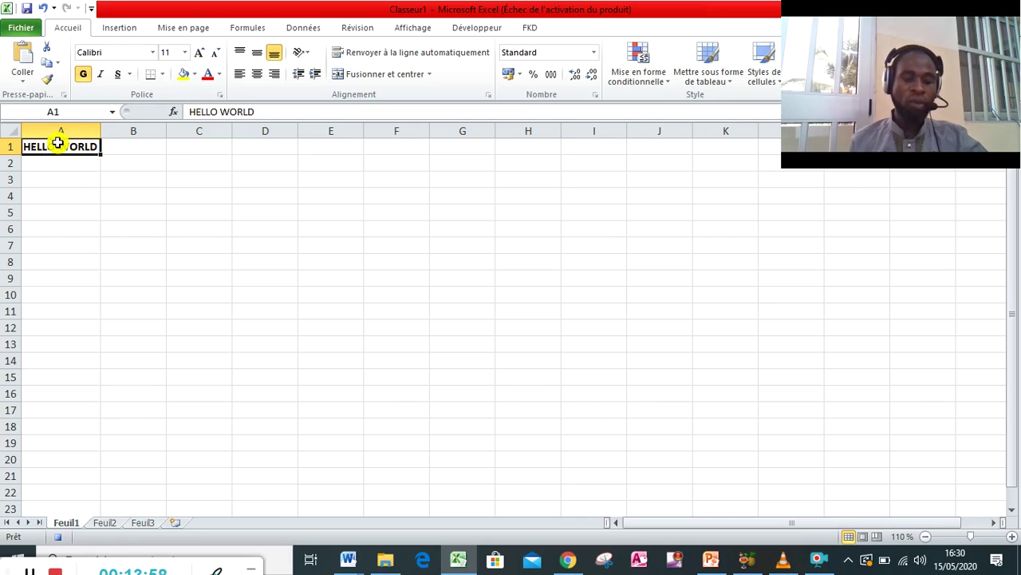
# Cut the HELLO WORLD text from cell A1 and paste it into B1, widening column B to fit.
pyautogui.click(48, 48)
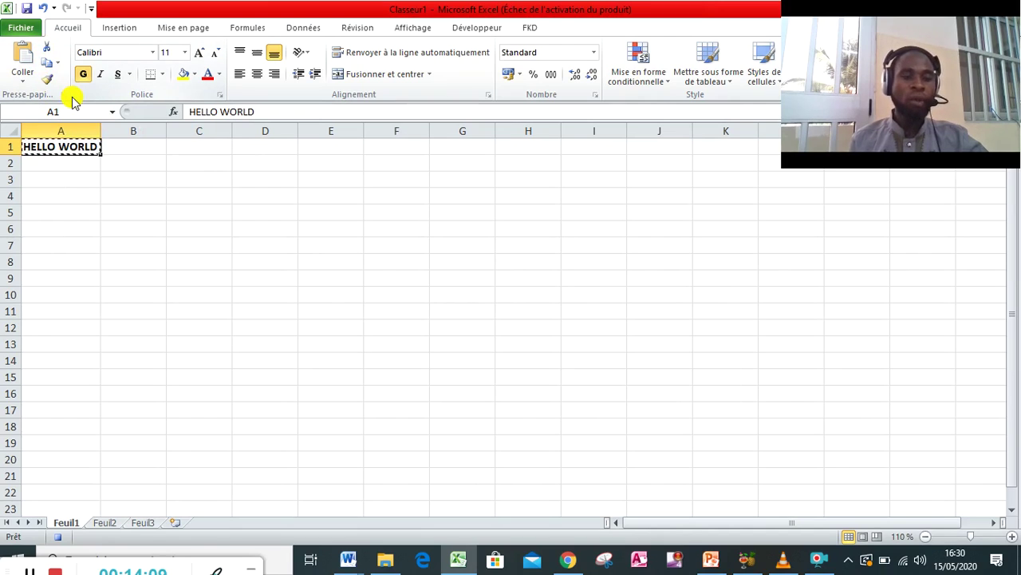
pyautogui.click(135, 149)
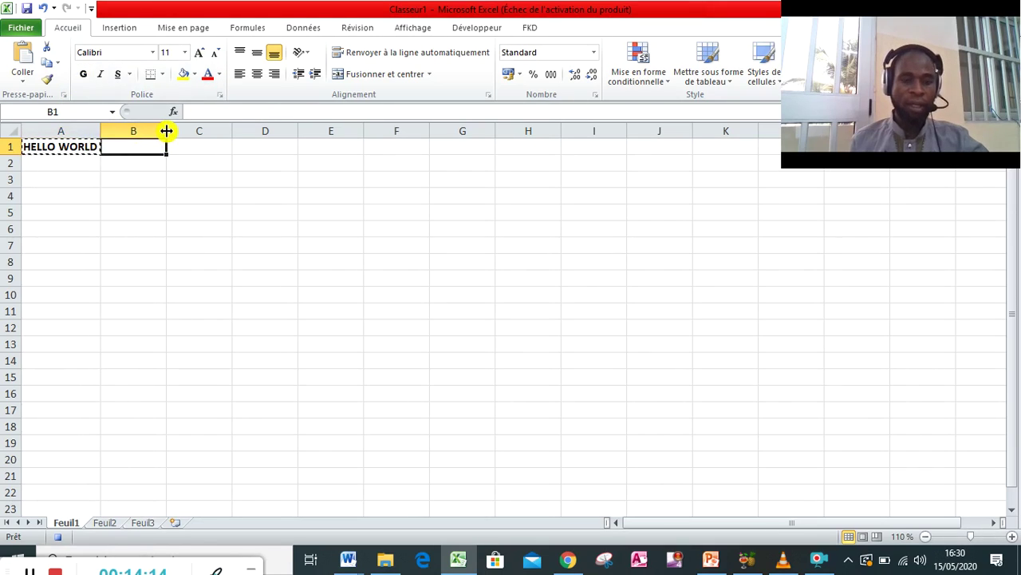
pyautogui.moveTo(166, 131); pyautogui.dragTo(195, 131)
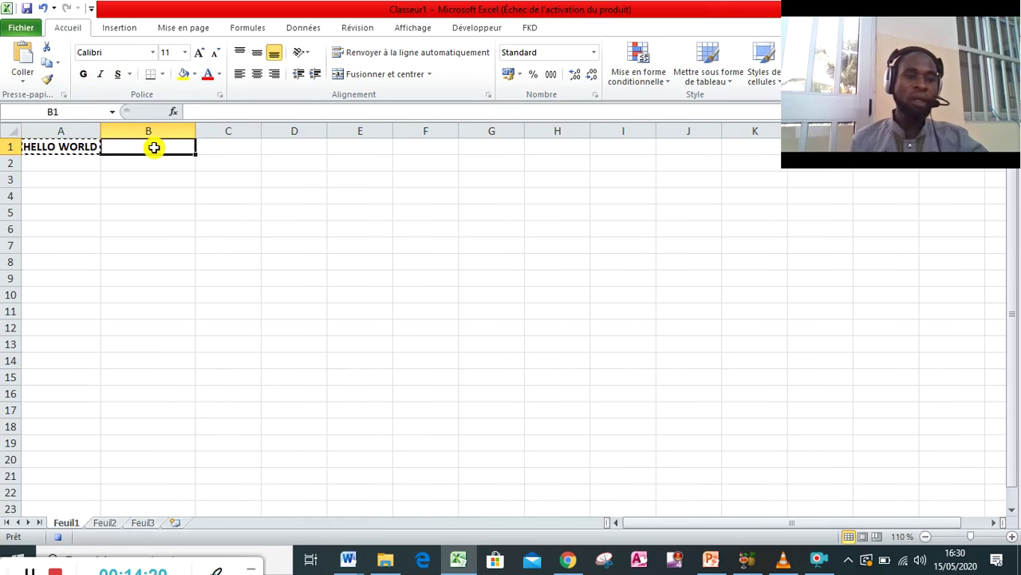
pyautogui.click(24, 55)
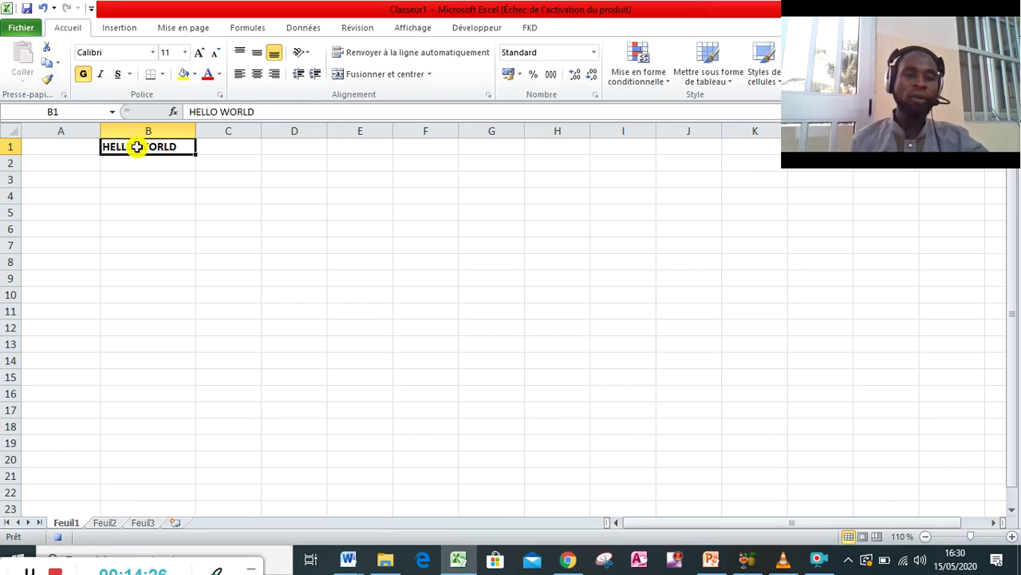
# Select cell B1 and stop recording the macro.
pyautogui.click(219, 194)
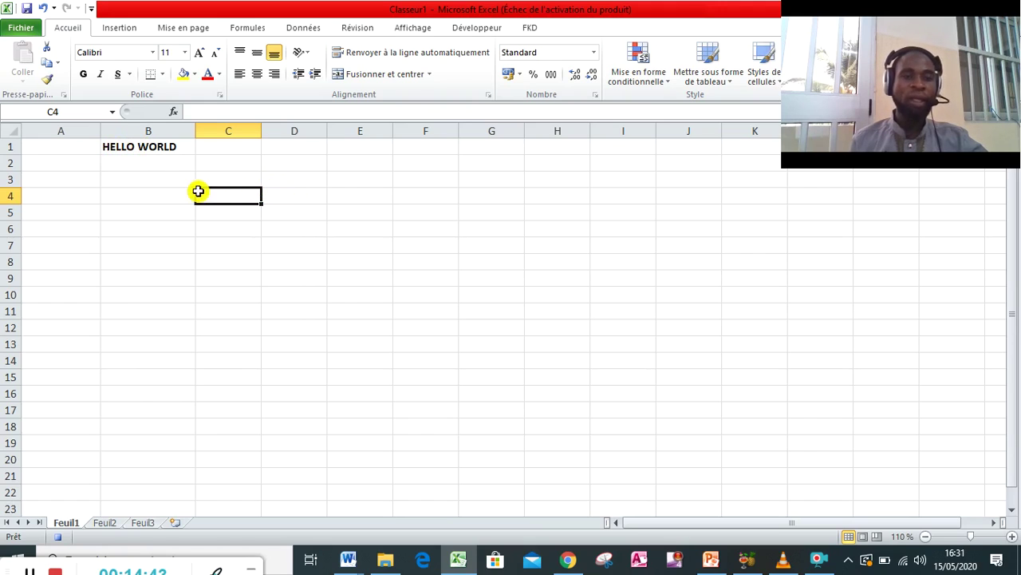
pyautogui.click(167, 191)
pyautogui.click(77, 152)
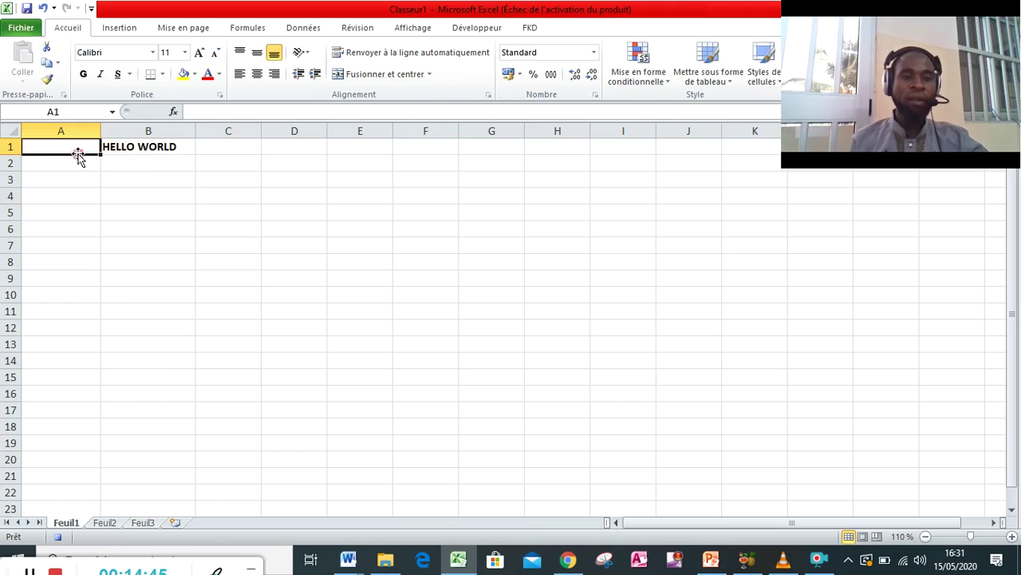
pyautogui.click(123, 151)
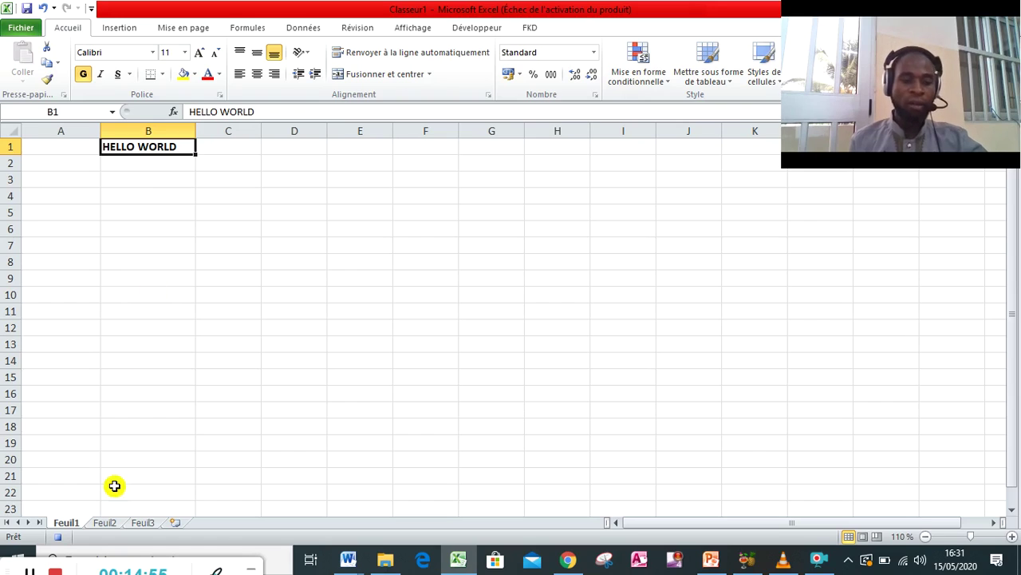
pyautogui.click(58, 541)
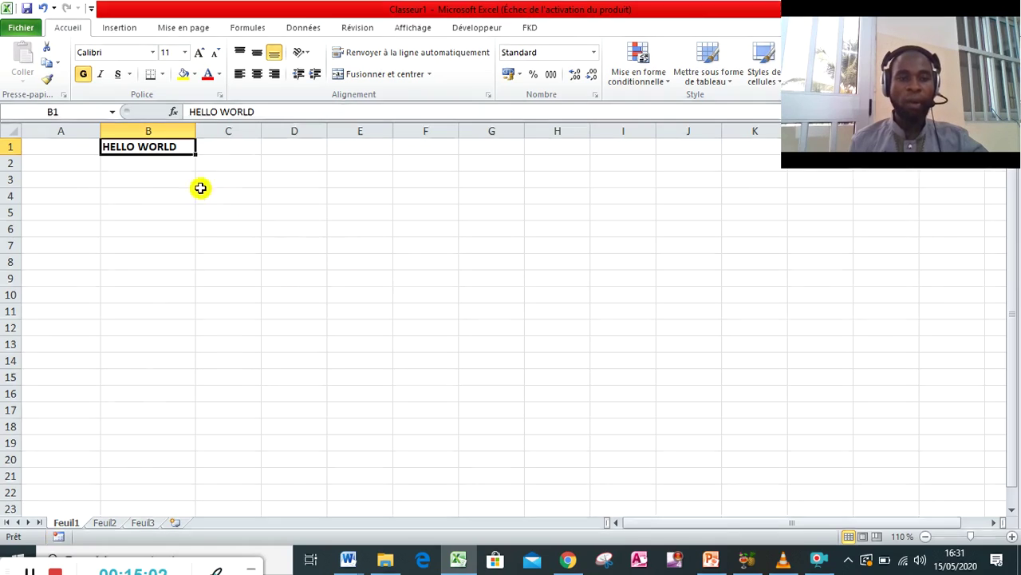
# Delete the HELLO WORLD text from cell B1.
pyautogui.click(69, 152)
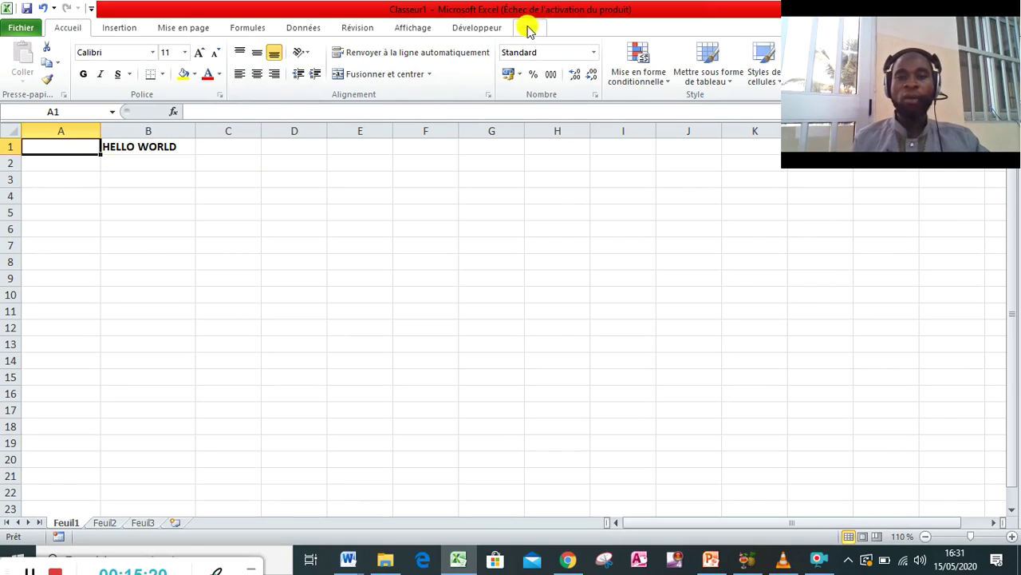
pyautogui.click(177, 181)
pyautogui.click(148, 148)
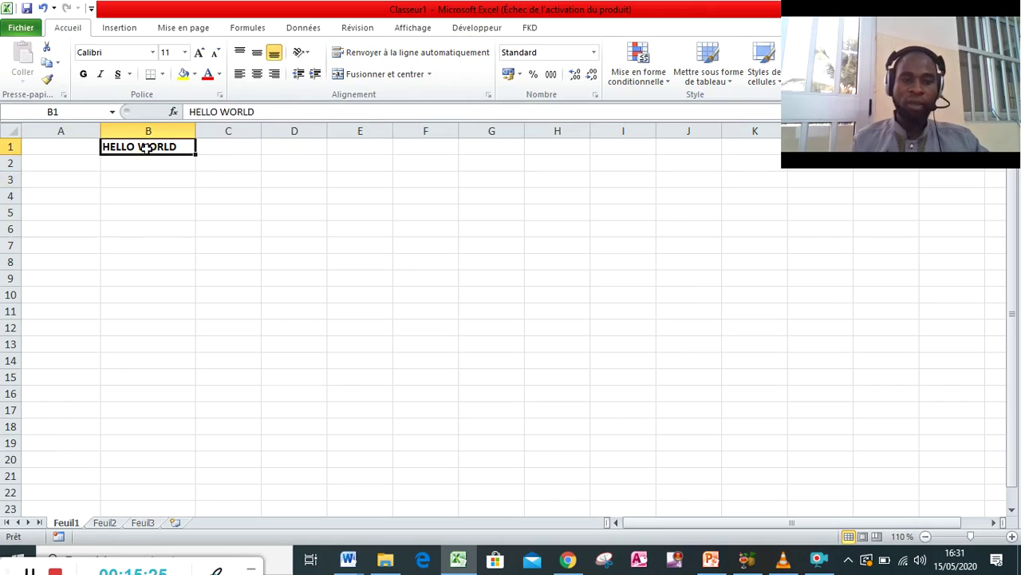
pyautogui.press('BackSpace')
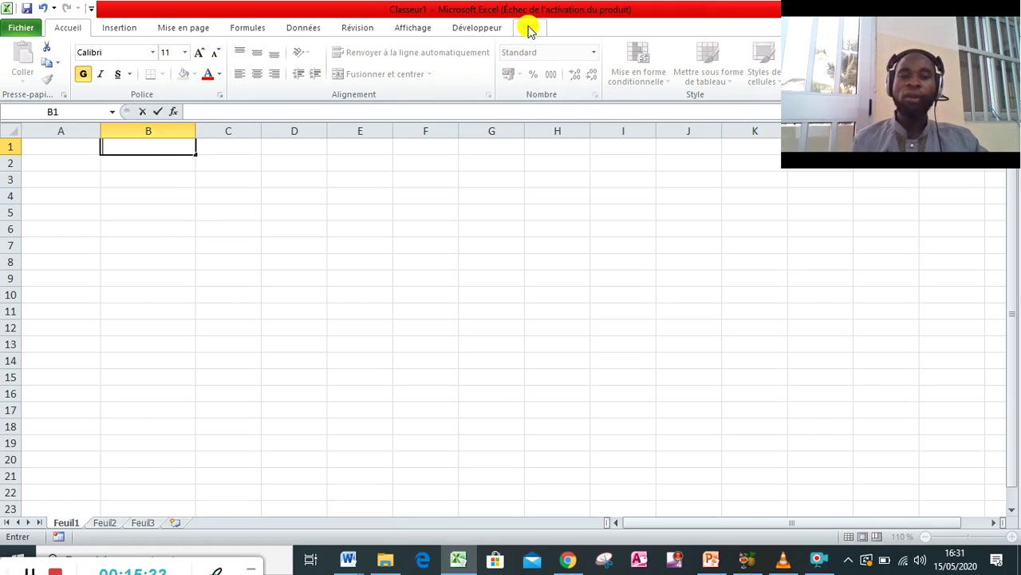
pyautogui.click(228, 249)
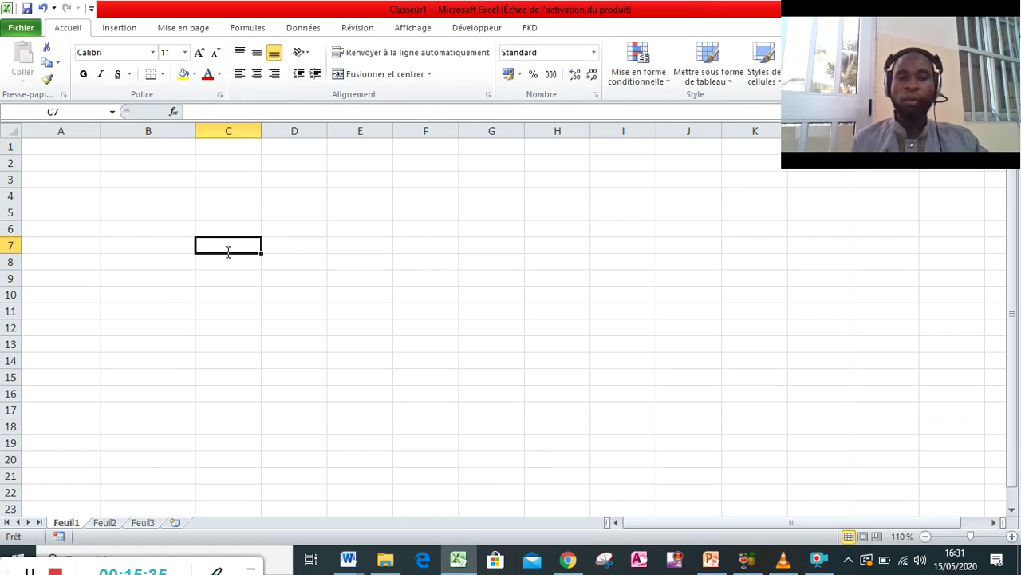
# Customize the Ribbon by adding the macro NotrePremiereMacros to the Nos macros group of the FKD tab.
pyautogui.click(530, 27)
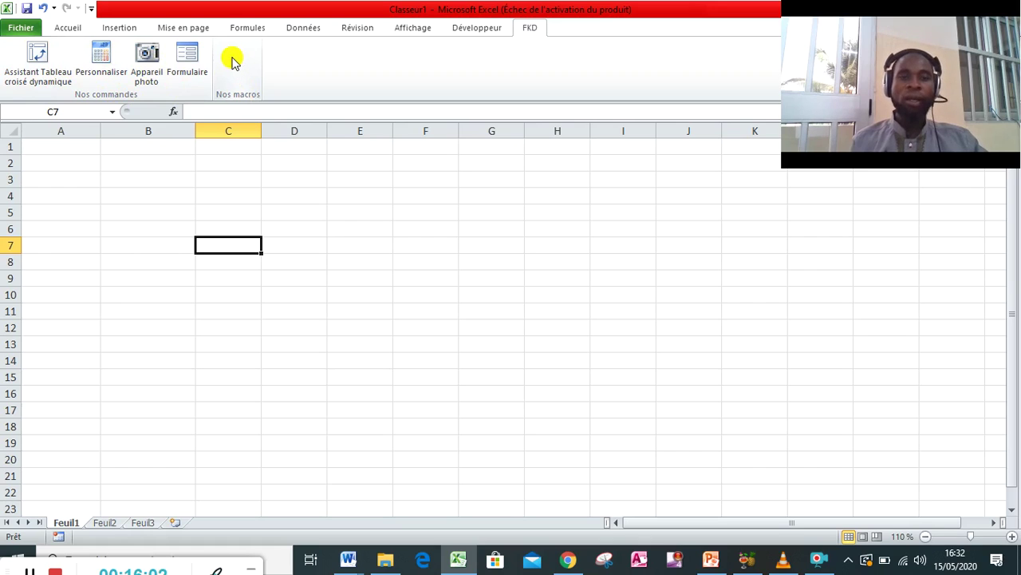
pyautogui.rightClick(328, 83)
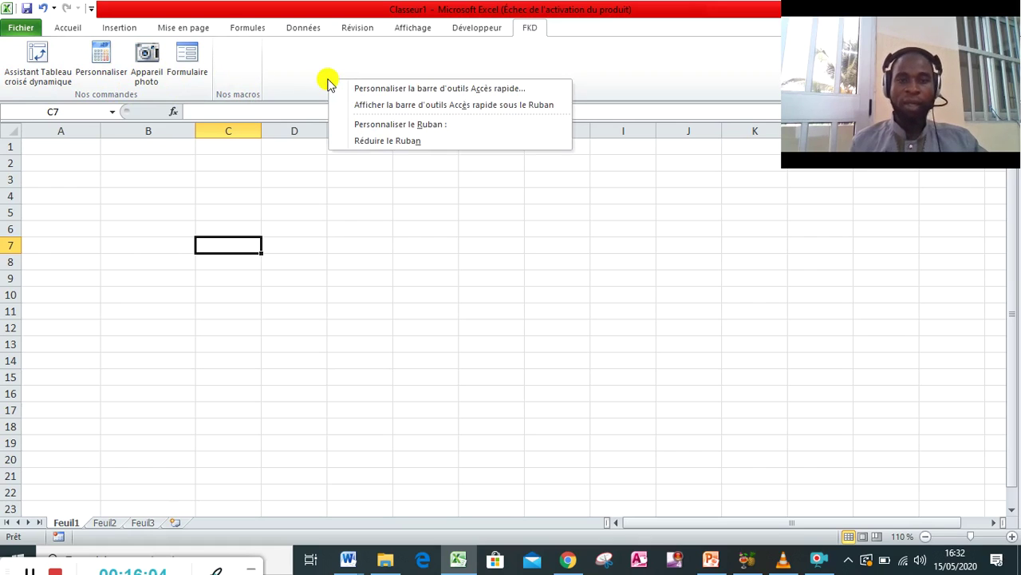
pyautogui.click(371, 125)
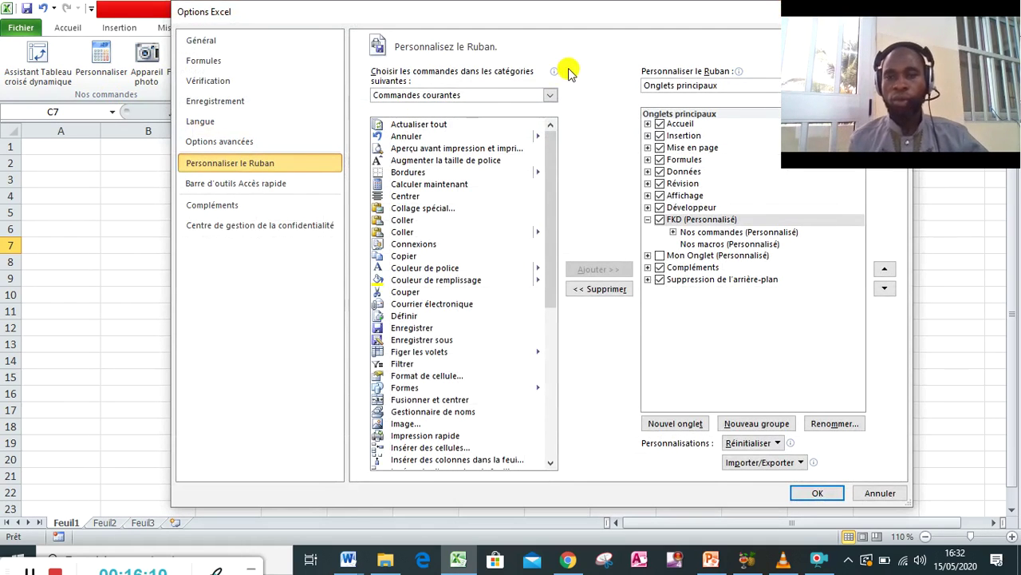
pyautogui.moveTo(506, 20); pyautogui.dragTo(377, 26)
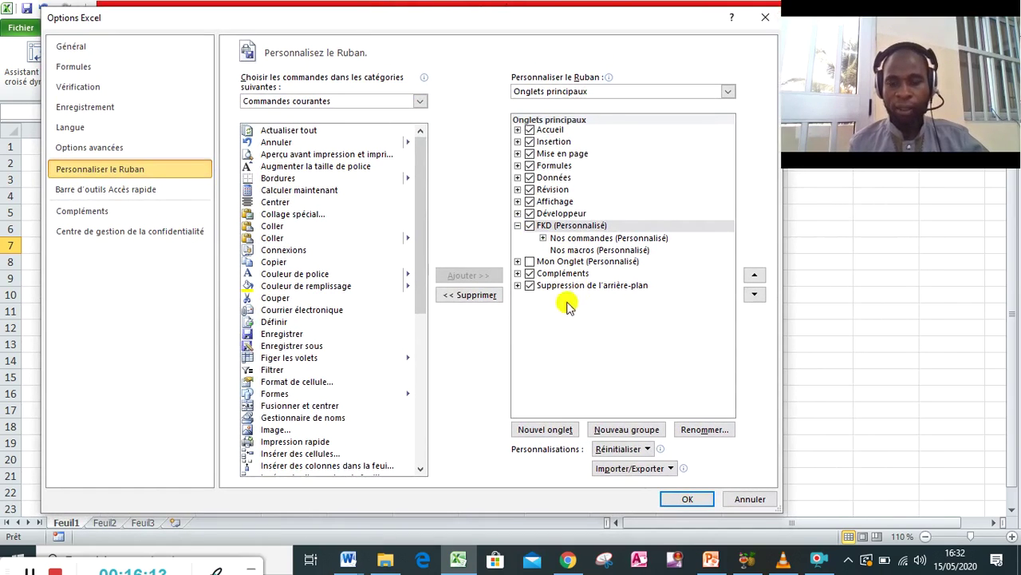
pyautogui.click(589, 251)
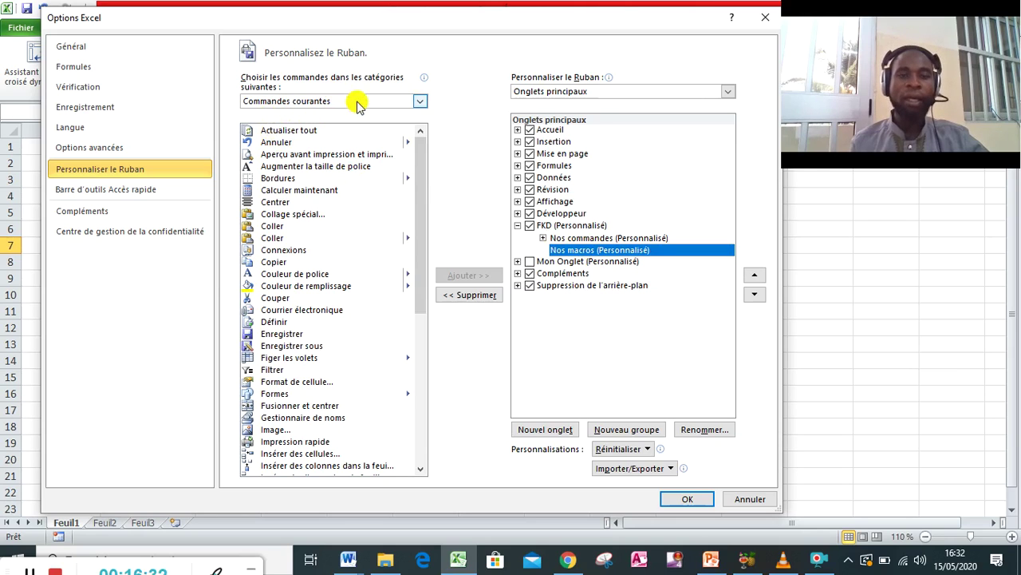
pyautogui.click(421, 101)
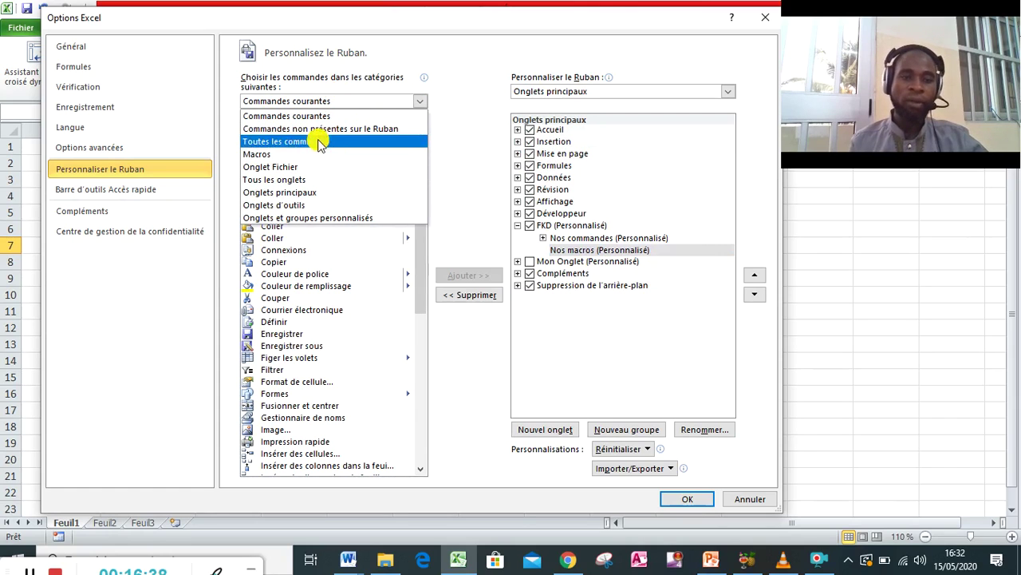
pyautogui.click(271, 153)
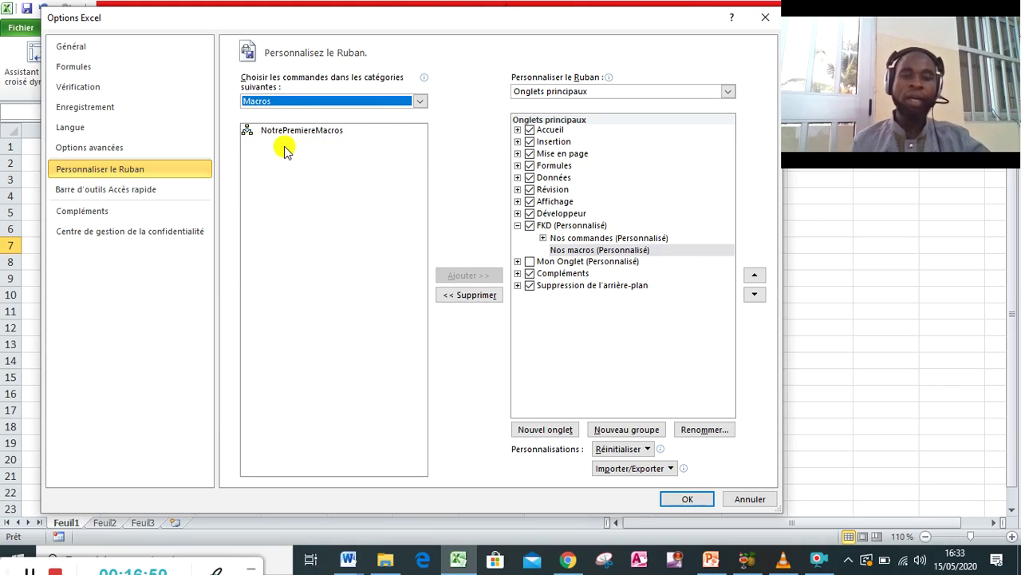
pyautogui.click(293, 132)
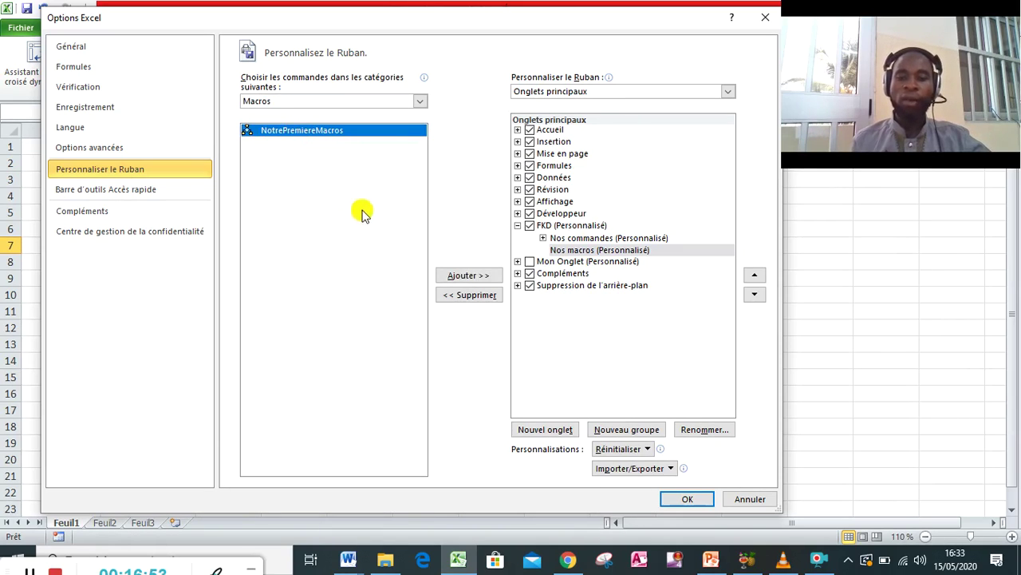
pyautogui.click(454, 275)
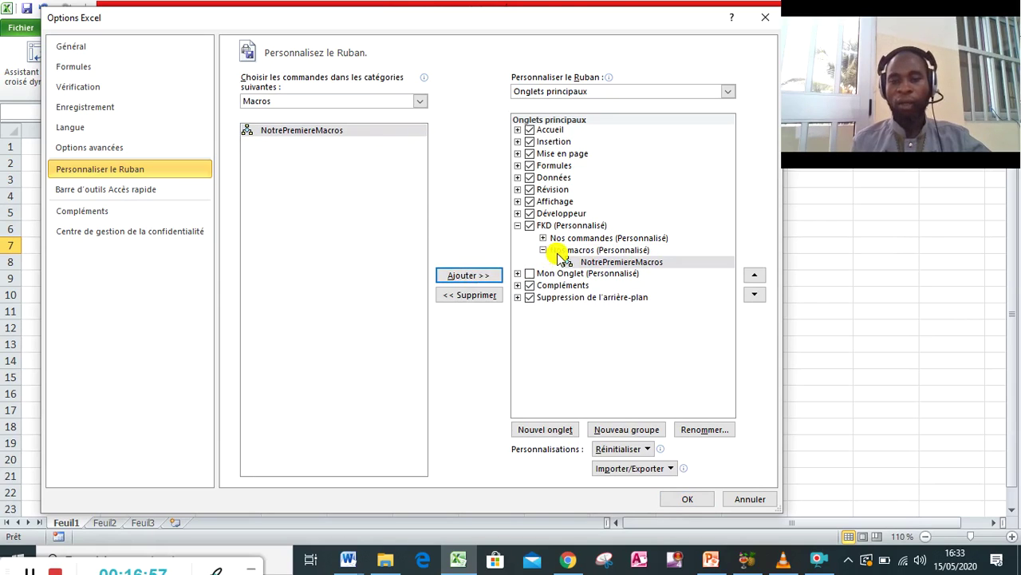
# Assign the magnifying glass symbol to the NotrePremiereMacros command and apply the Ribbon customization.
pyautogui.click(615, 262)
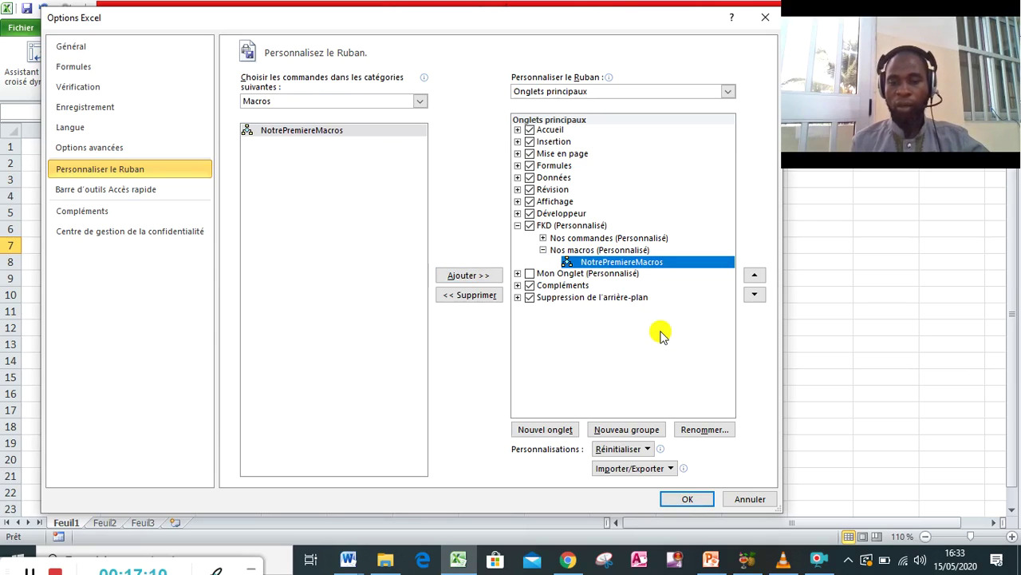
pyautogui.click(691, 431)
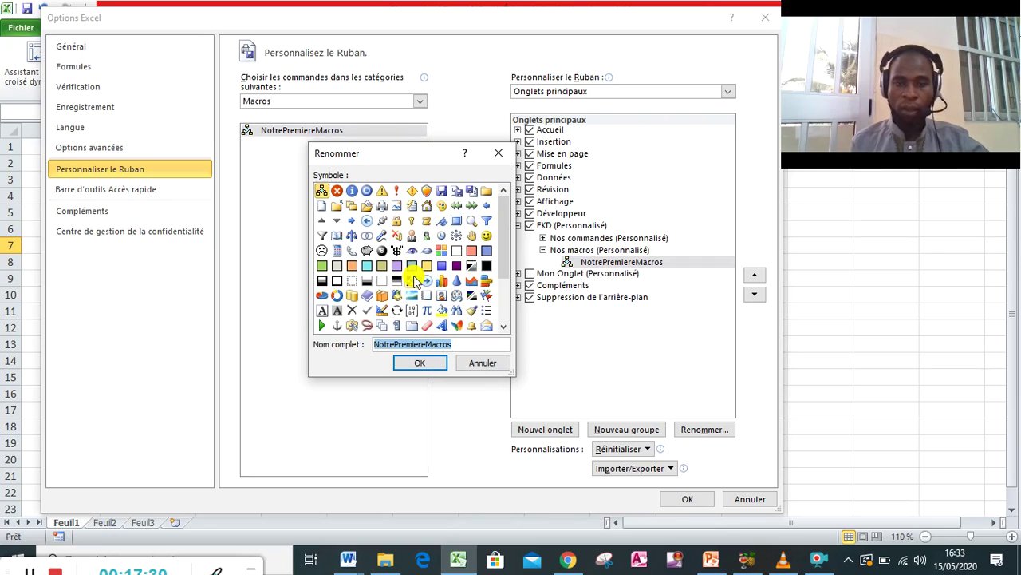
pyautogui.click(471, 221)
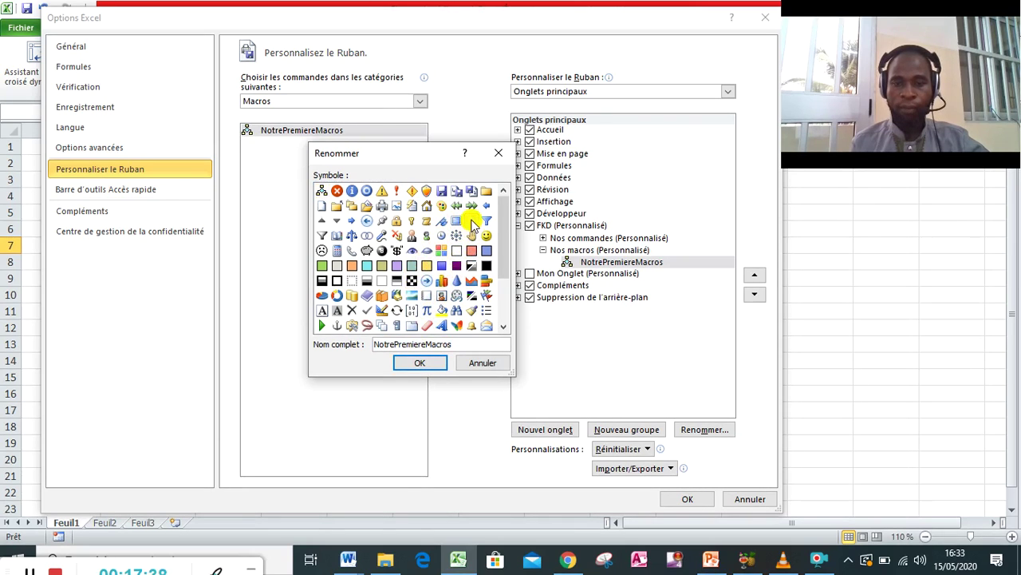
pyautogui.click(421, 361)
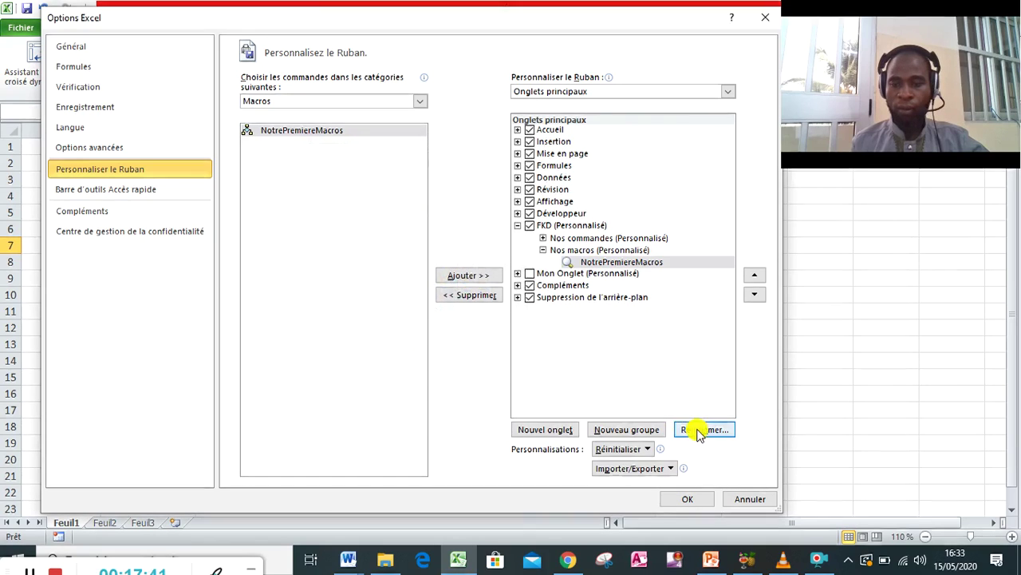
pyautogui.click(685, 499)
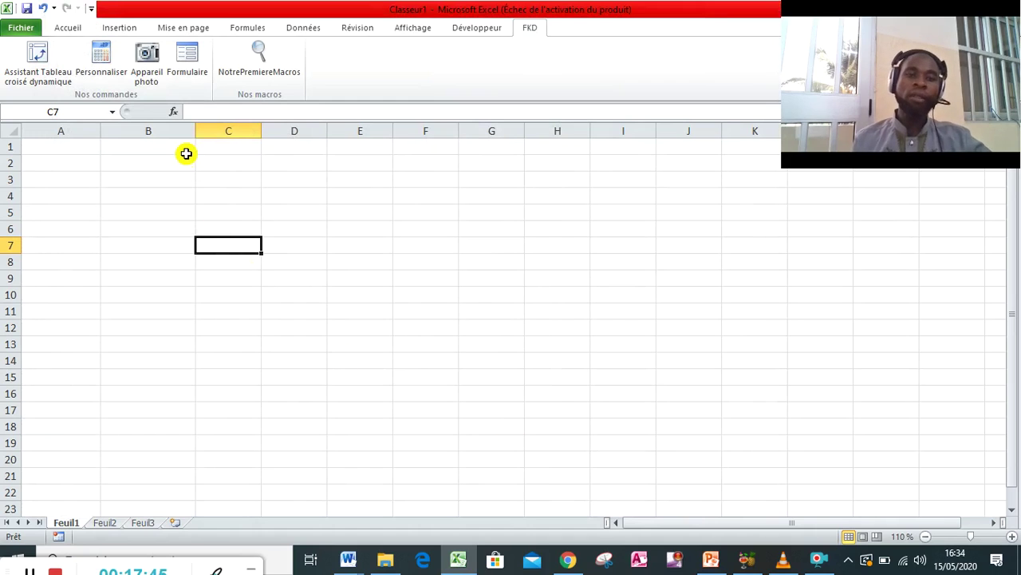
# Select cell D6 and run NotrePremiereMacros from the FKD tab.
pyautogui.click(259, 62)
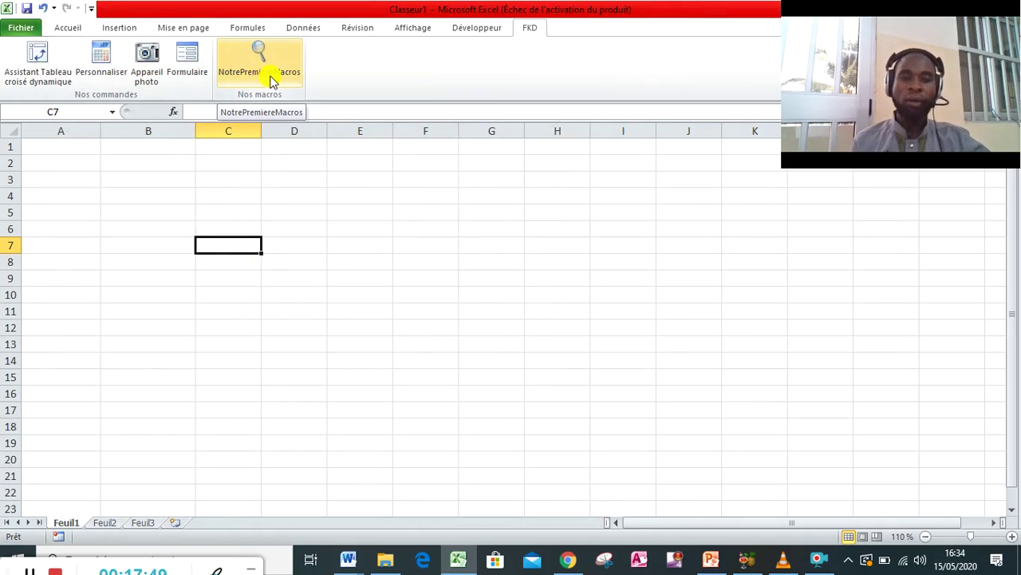
pyautogui.click(284, 231)
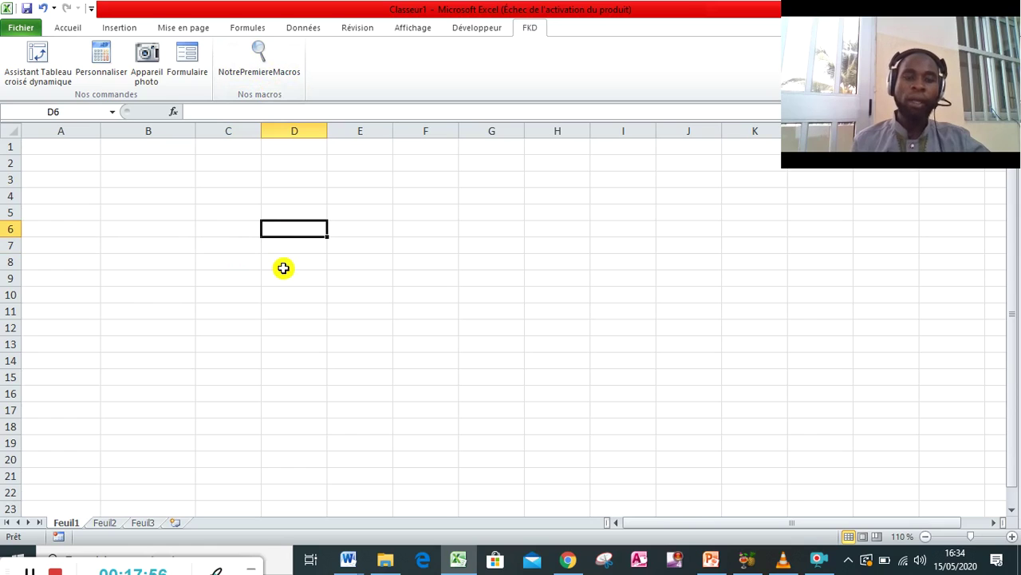
pyautogui.click(265, 56)
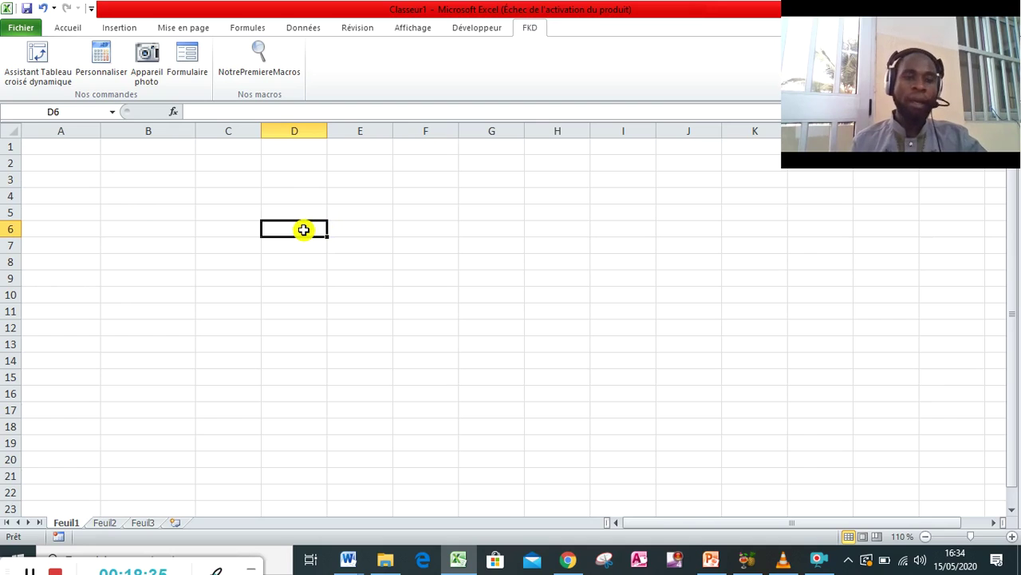
pyautogui.click(265, 66)
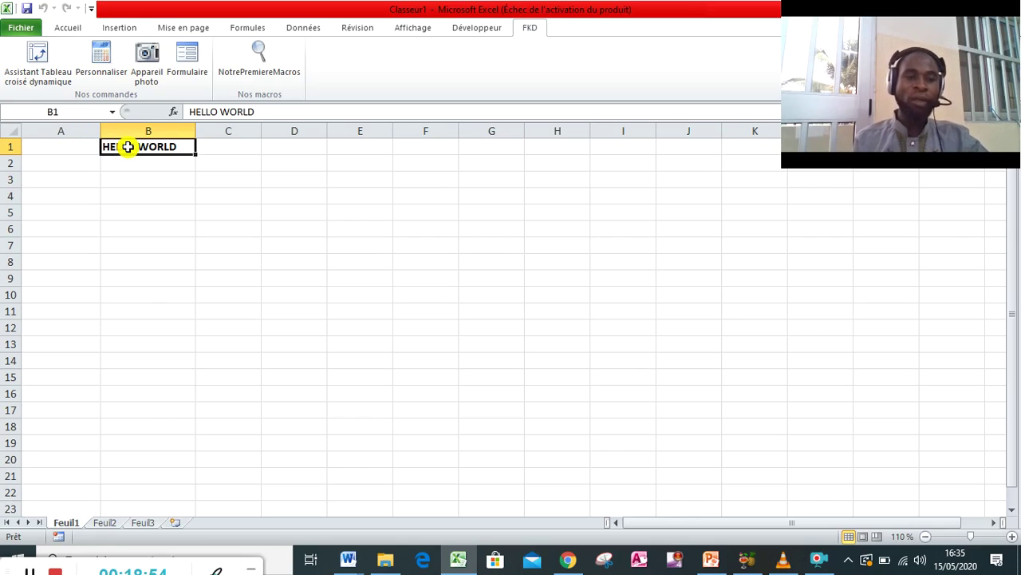
# Clear HELLO WORLD from cell B1 and run NotrePremiereMacros again with cell L11 selected.
pyautogui.press('BackSpace')
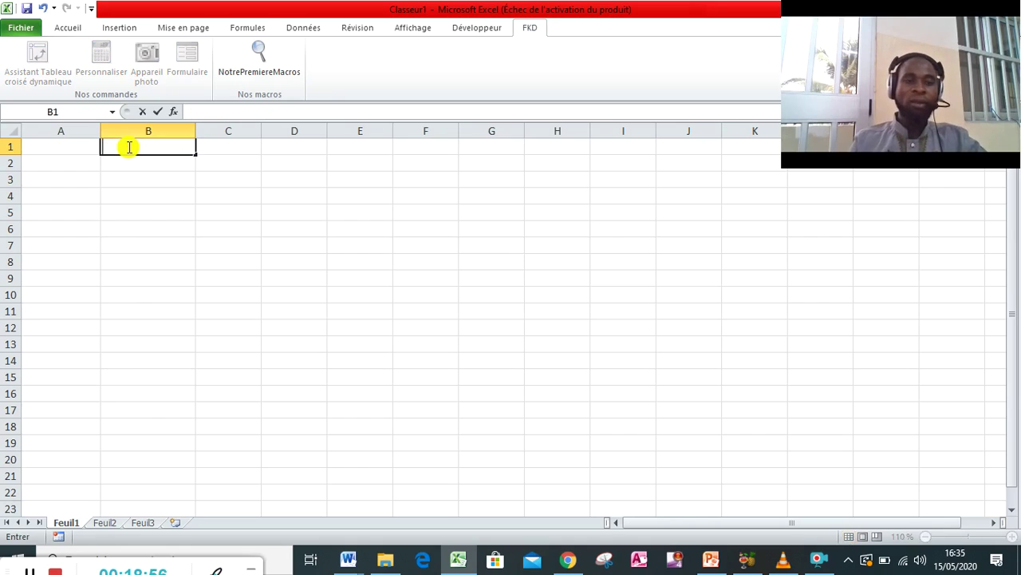
pyautogui.click(519, 273)
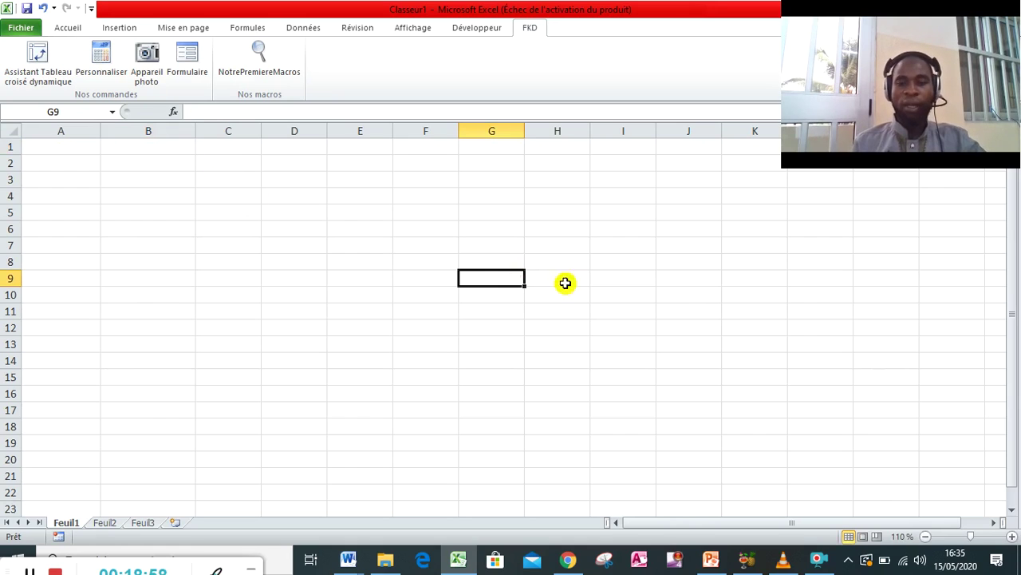
pyautogui.click(680, 310)
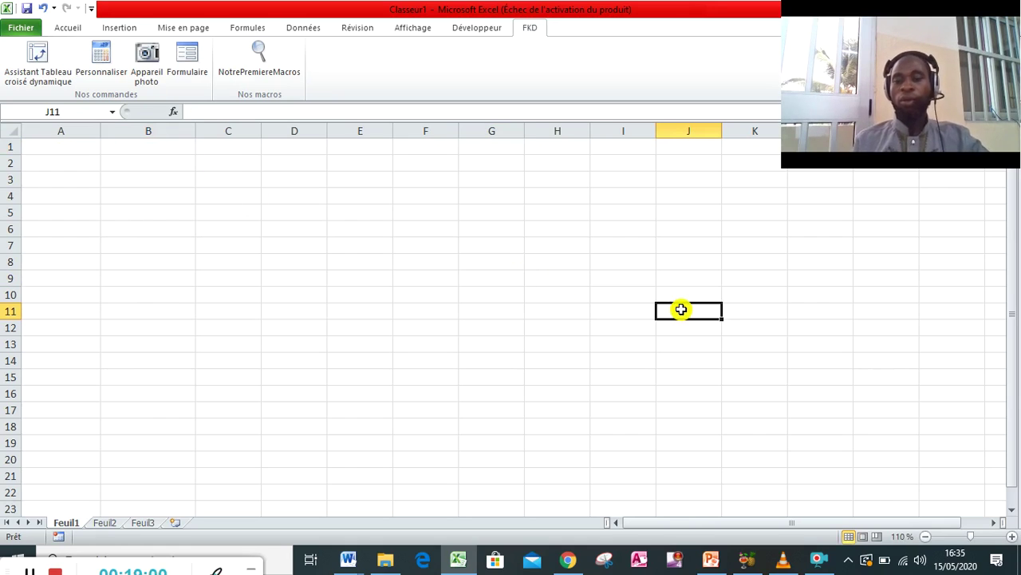
pyautogui.click(790, 311)
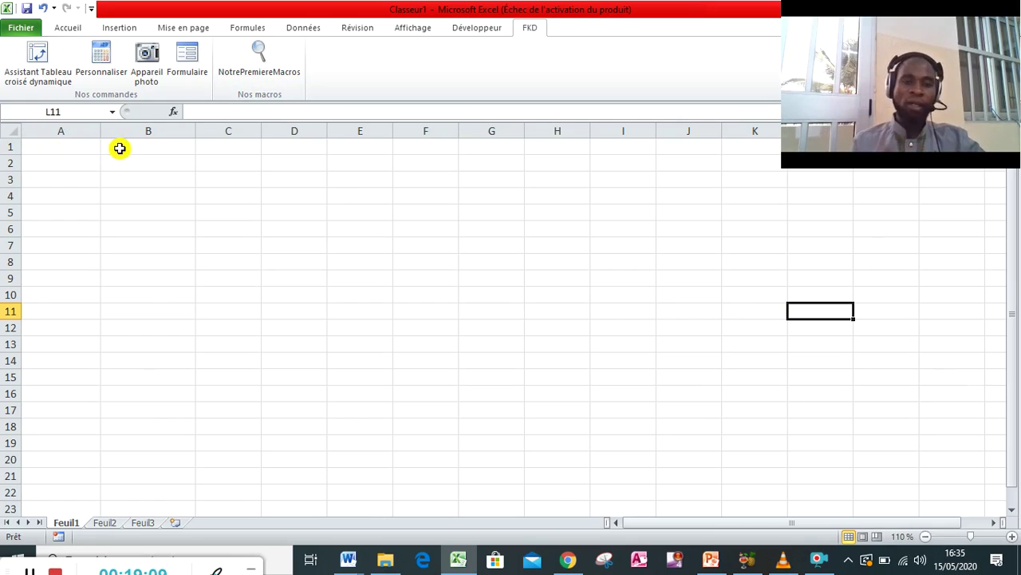
pyautogui.click(270, 62)
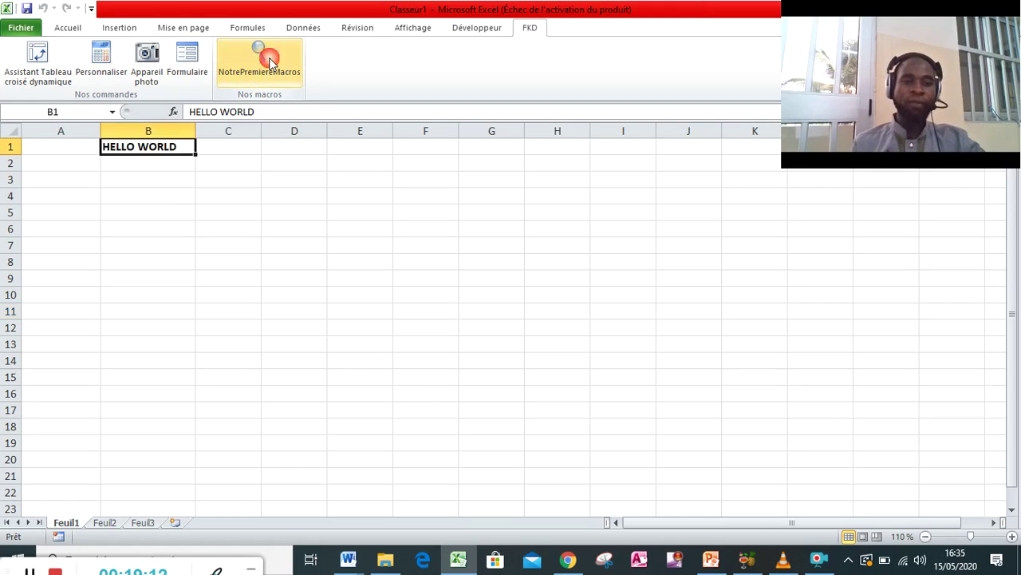